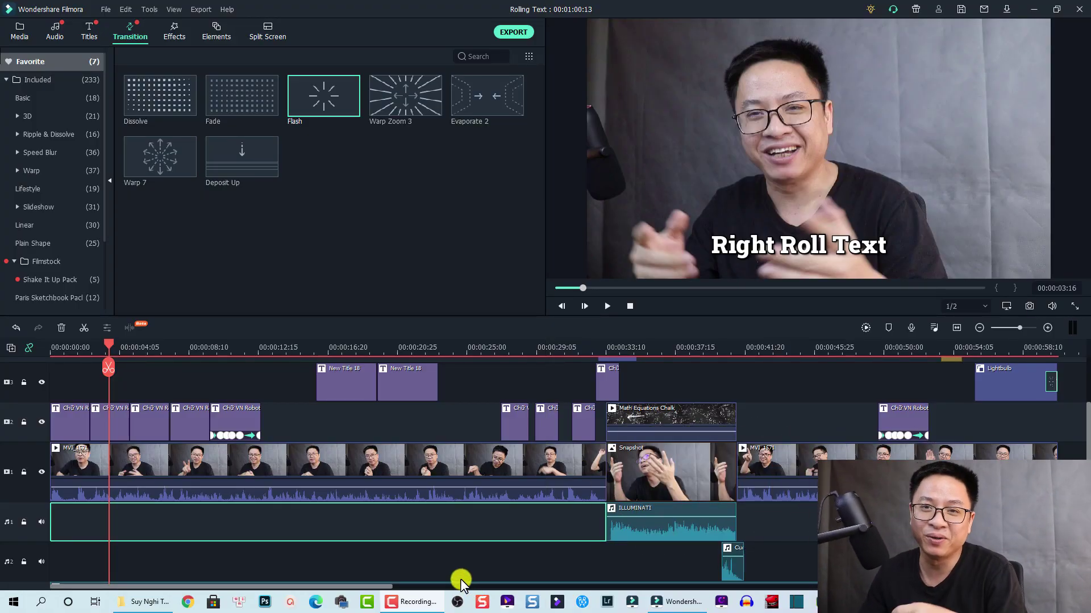
Select all clips on the timeline with Ctrl+A and delete them.
scroll(370, 514, "up", 2)
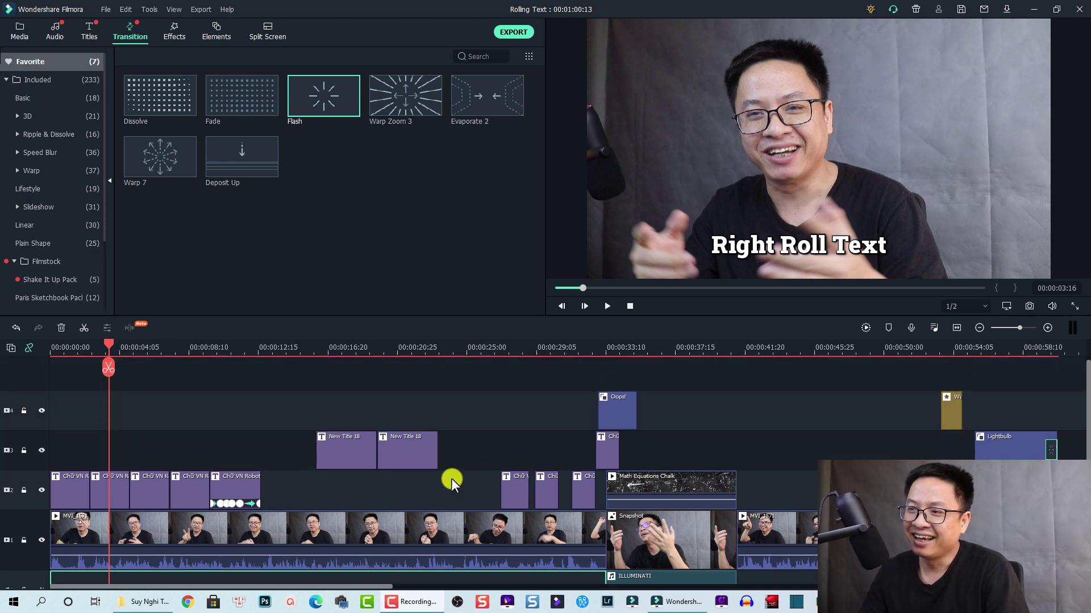
scroll(401, 483, "down", 1)
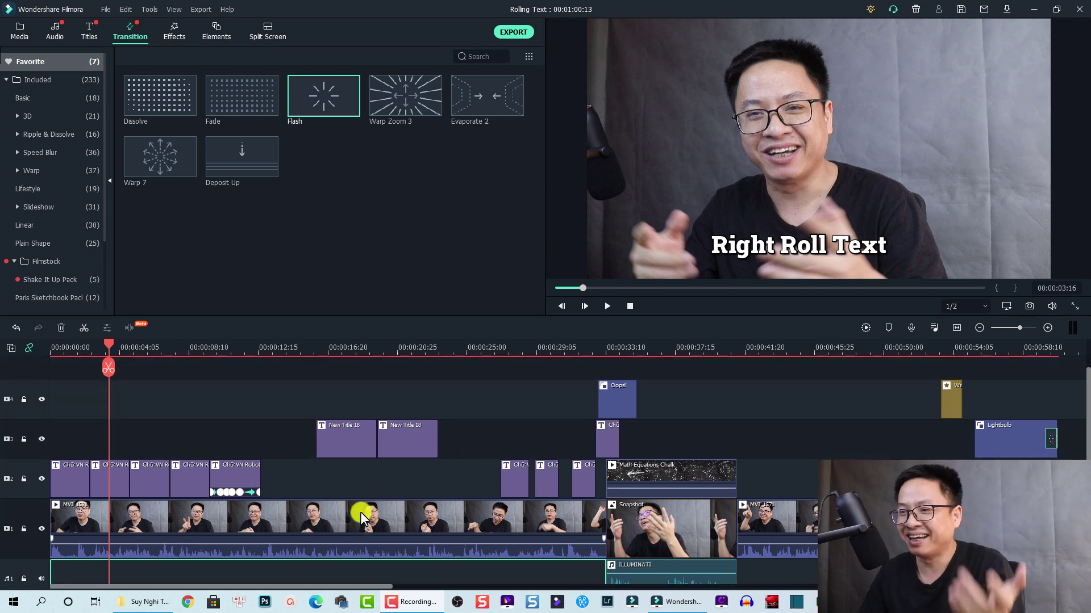
scroll(360, 513, "down", 1)
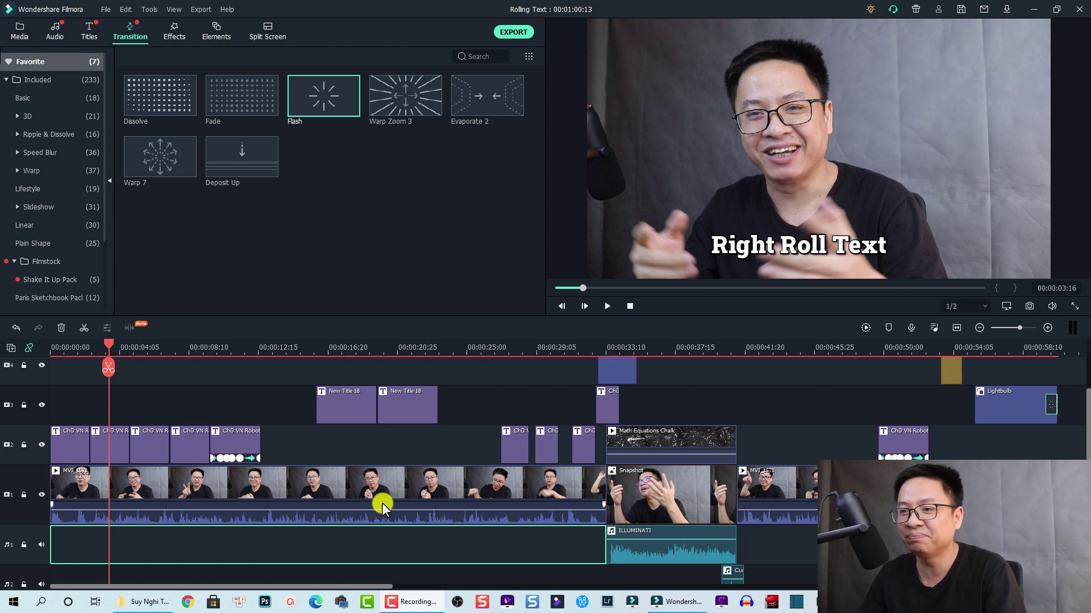
left_click(339, 497)
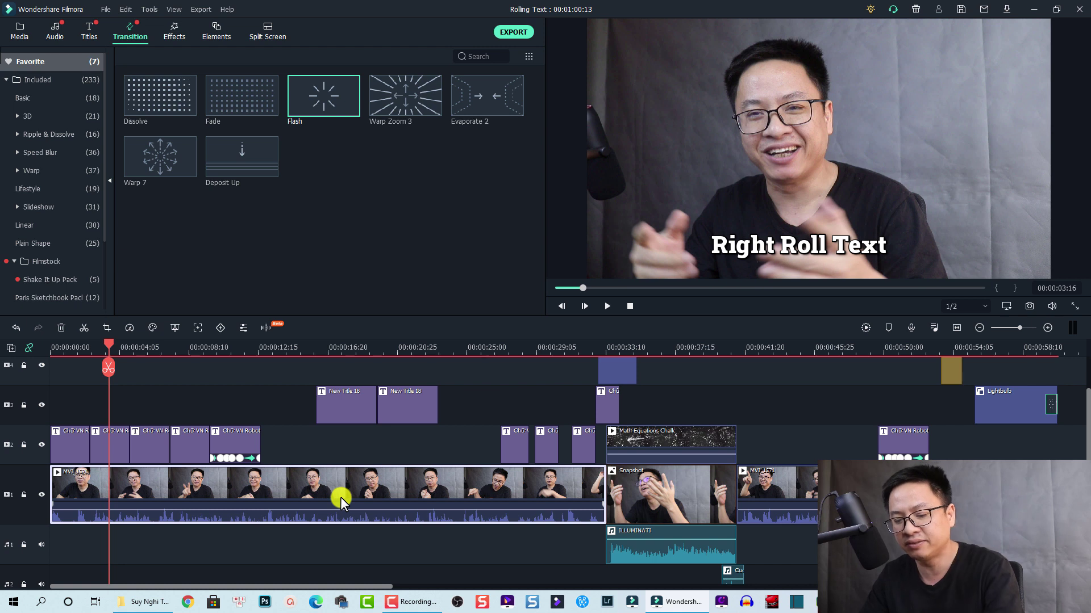
key("ctrl+a")
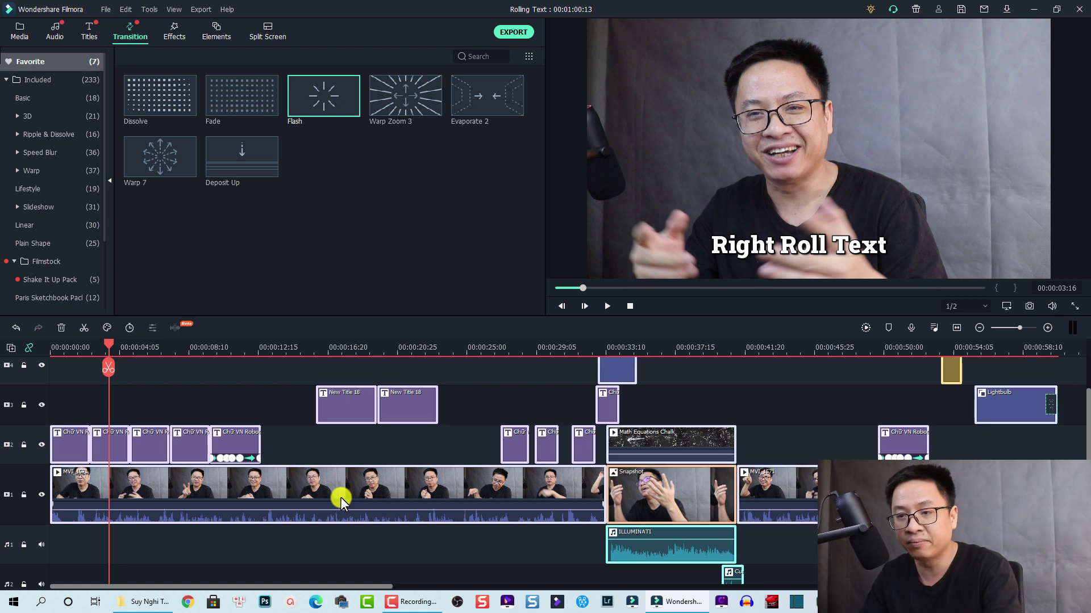
key("Delete")
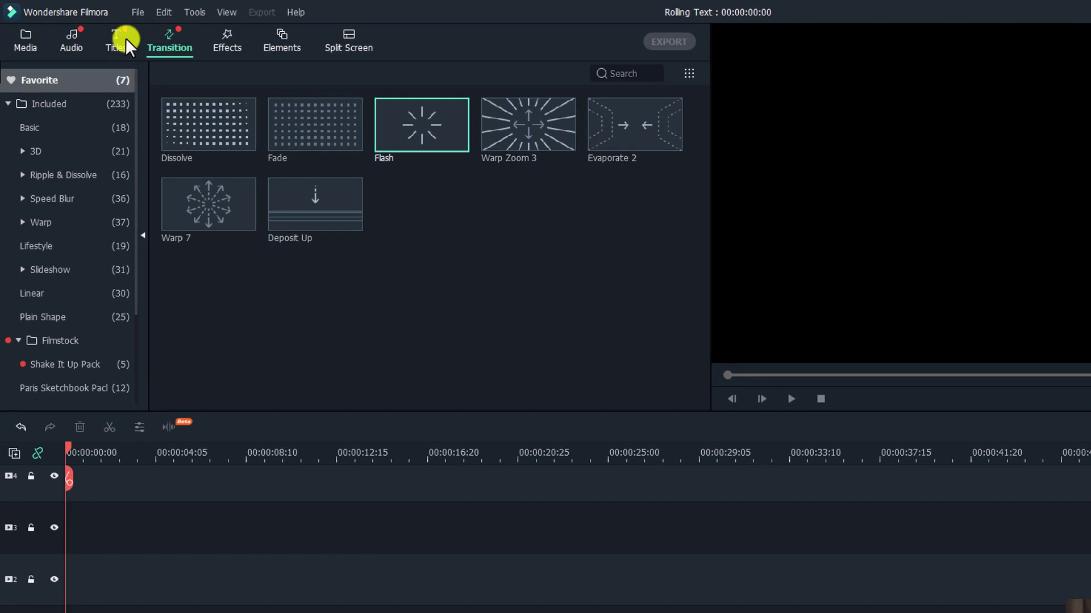
Place the Default Title from the Titles library at the start of the timeline.
left_click(117, 39)
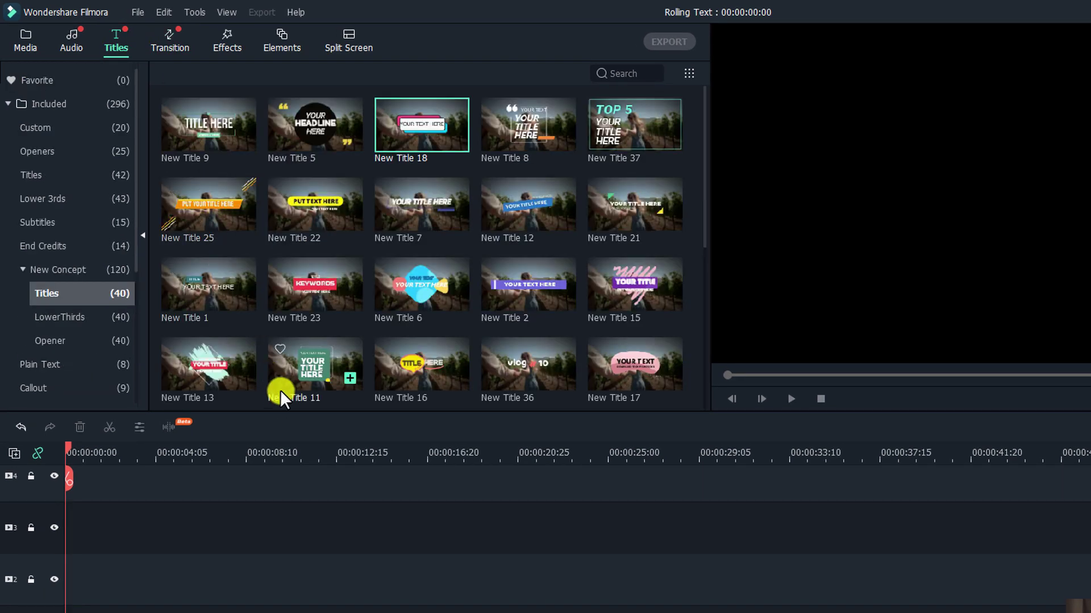
left_click(31, 173)
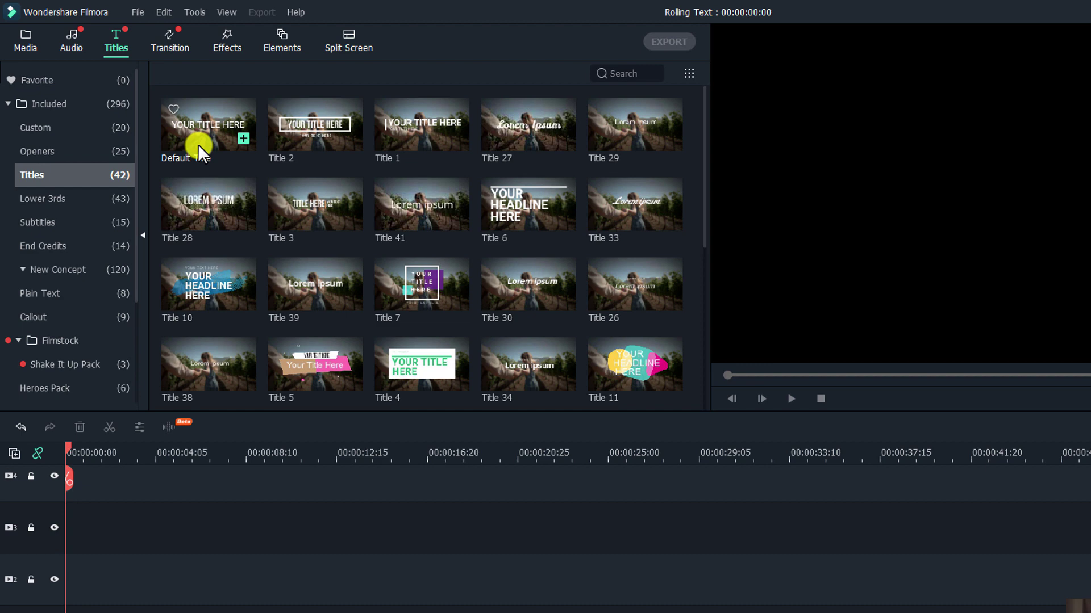
left_click_drag(198, 144, 91, 609)
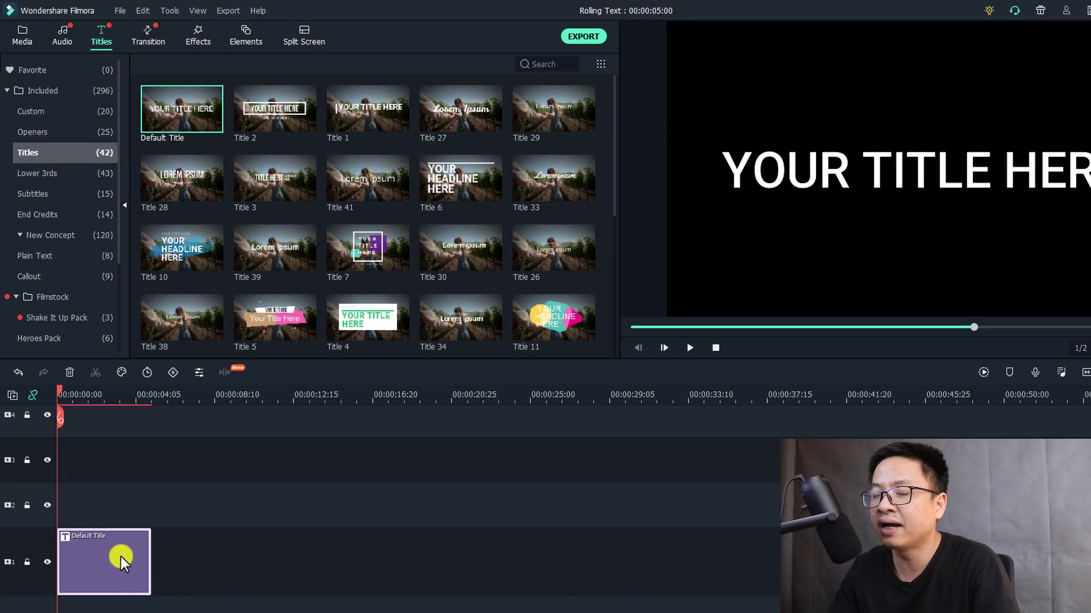
Replace the title's placeholder text with 'Left Roll Text' and preview it.
double_click(115, 557)
left_click(332, 160)
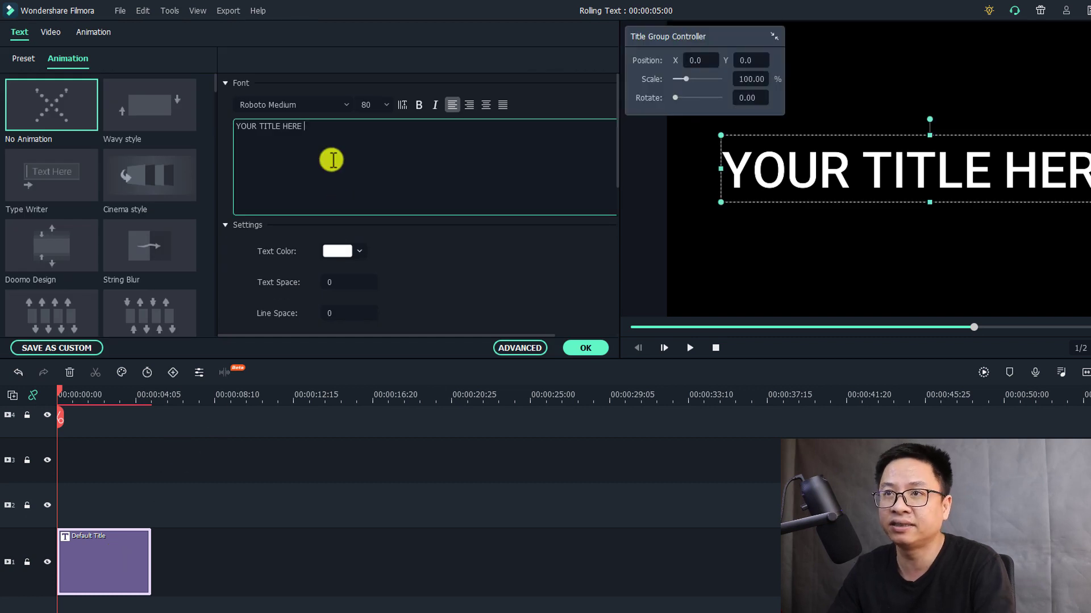
key("ctrl+a")
type("Le")
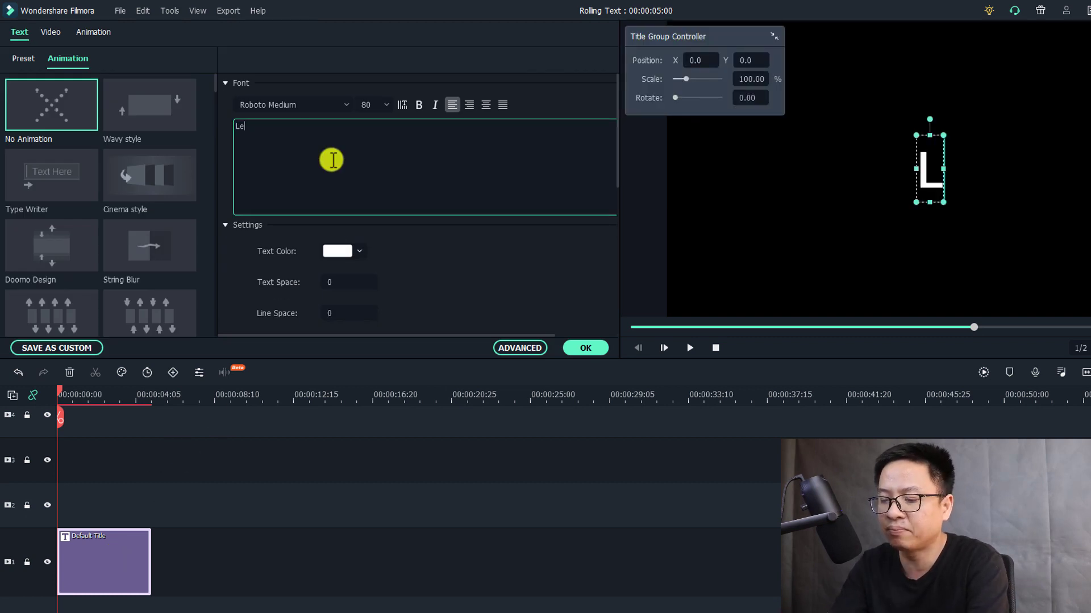
type("ft Roll Text")
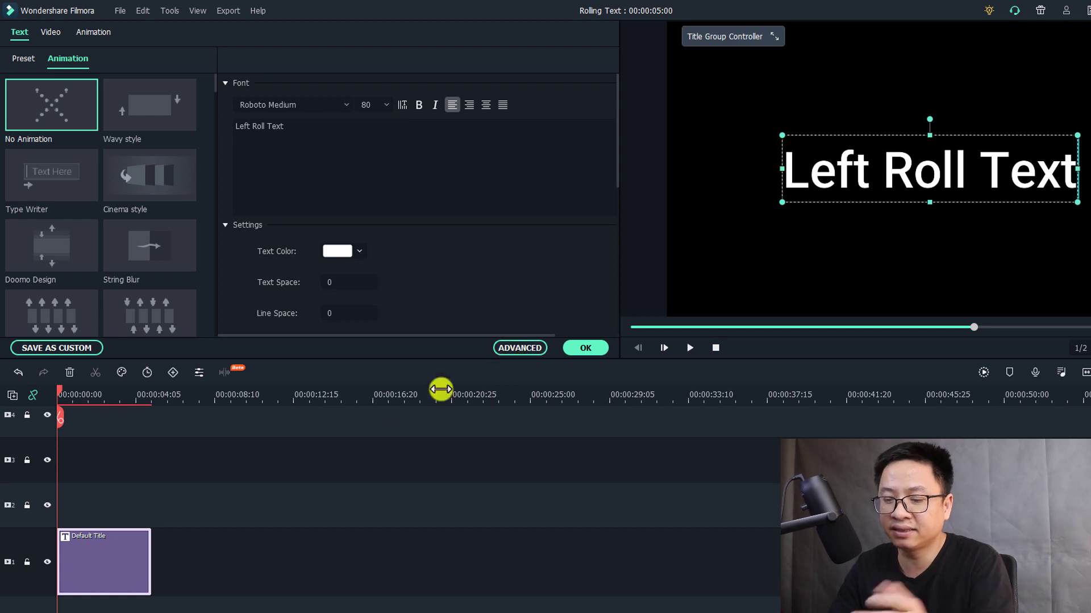
key("space")
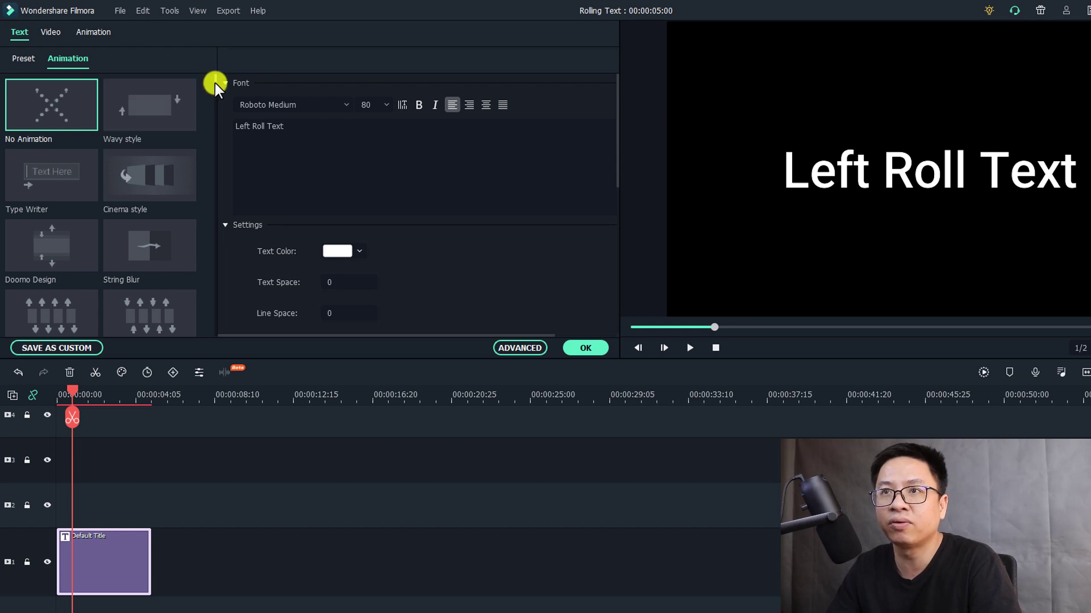
Apply the Left Roll animation, confirm with OK, and return the playhead to the start.
scroll(214, 86, "down", 7)
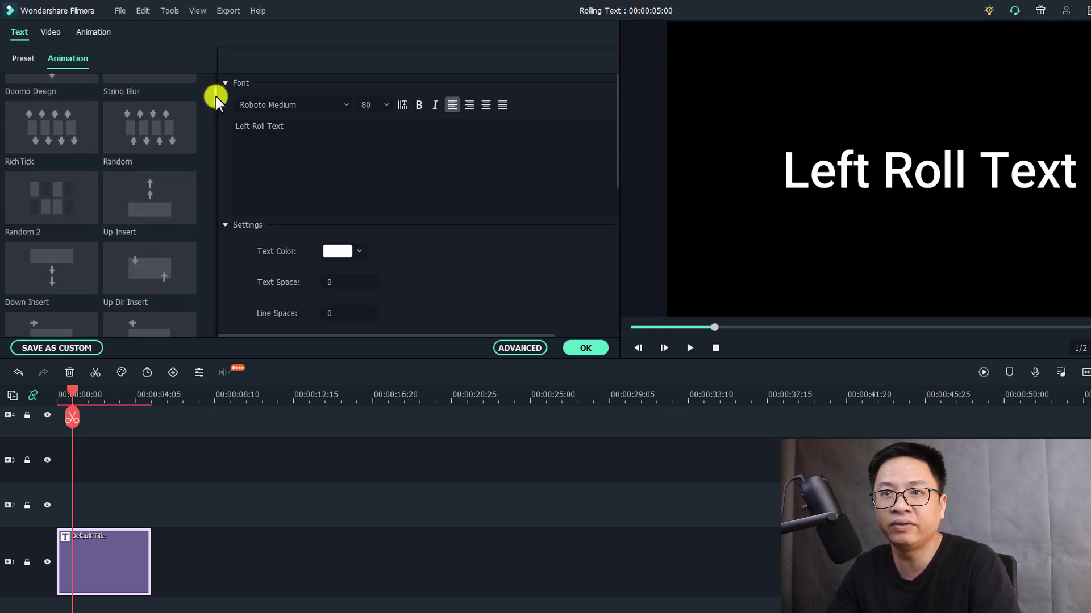
scroll(215, 102, "down", 10)
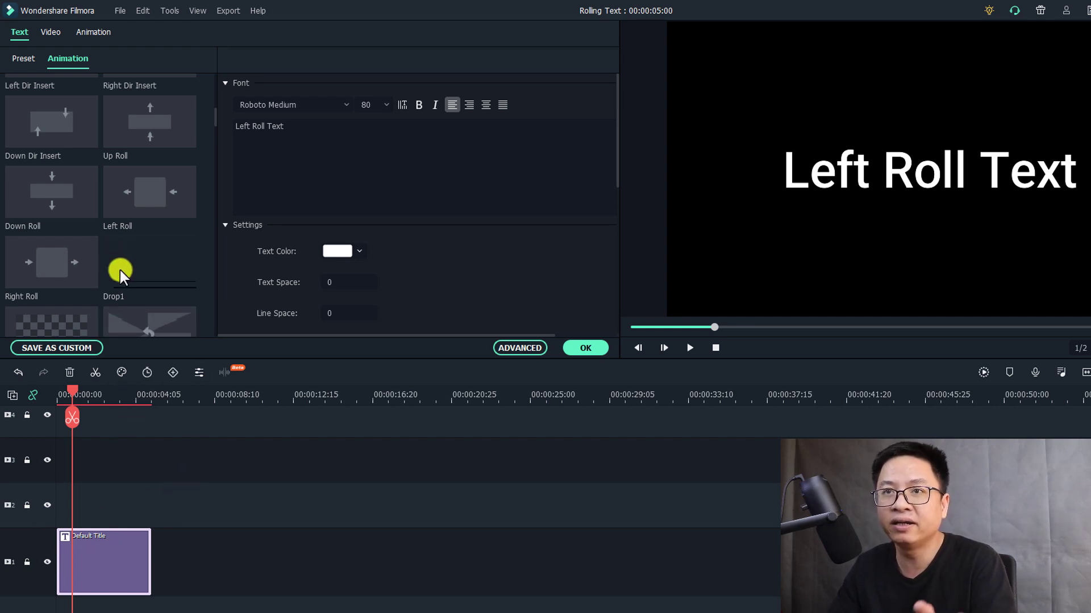
left_click(150, 189)
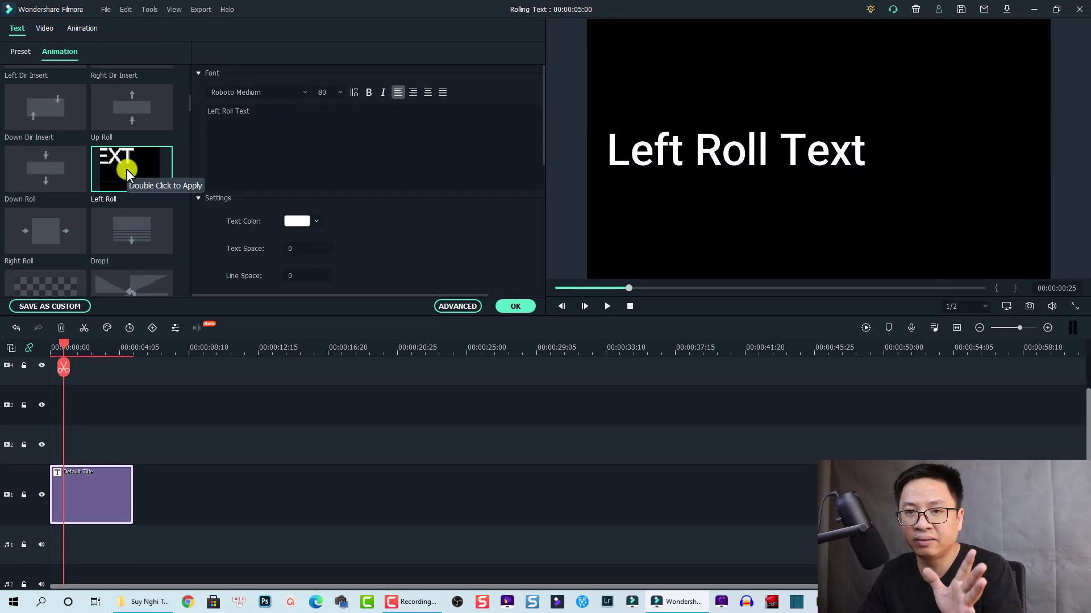
left_click(517, 307)
left_click_drag(59, 342, 48, 344)
Preview the rolling title, test a longer clip, then trim it to end at 00:00:04:29.
key("space")
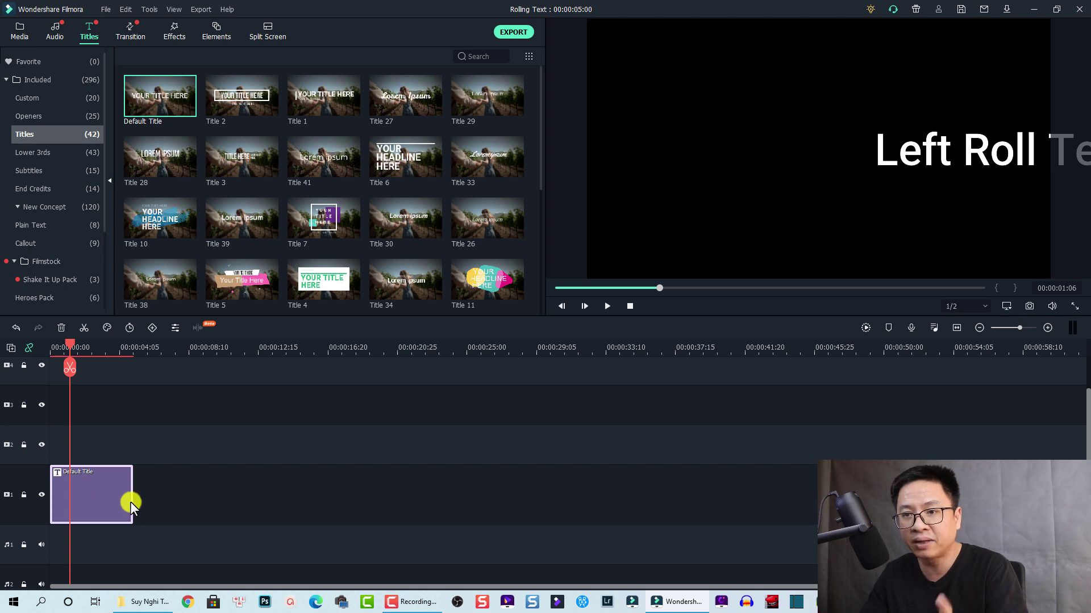
left_click_drag(131, 500, 431, 499)
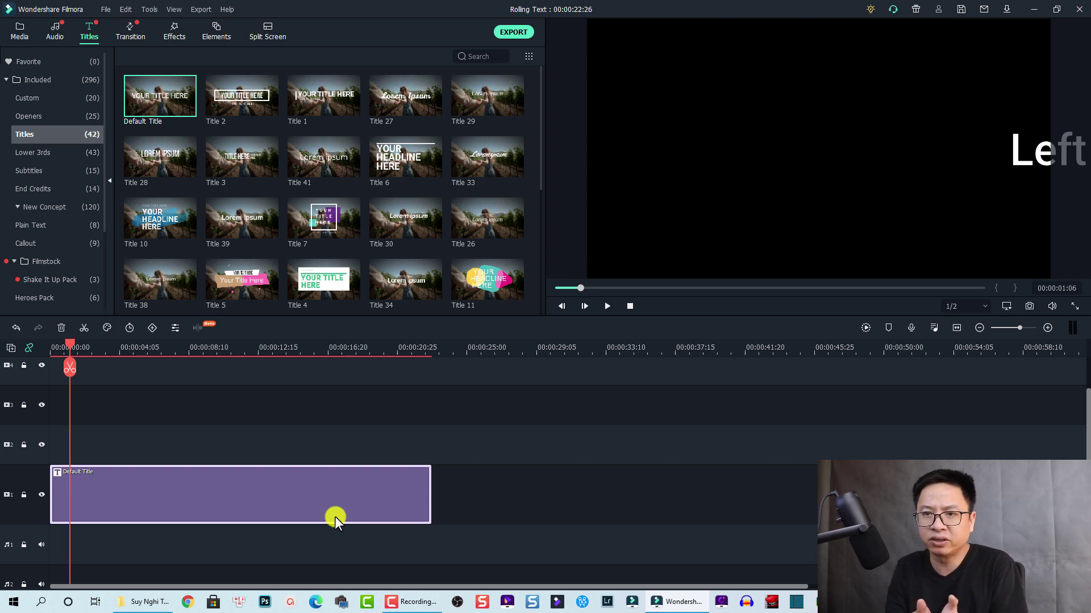
left_click_drag(76, 344, 36, 343)
key("space")
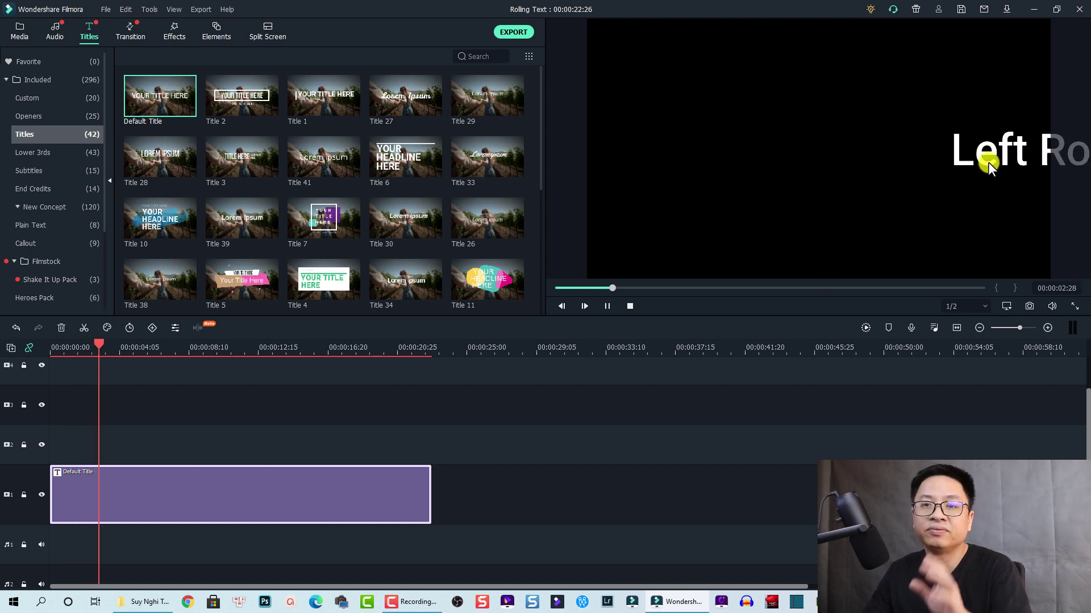
key("space")
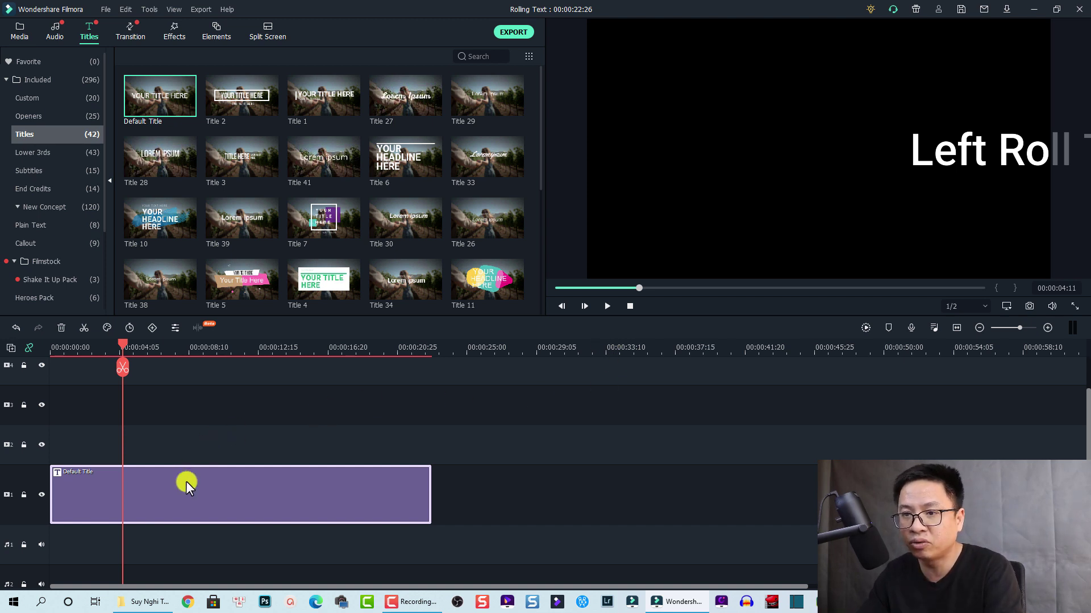
left_click_drag(430, 488, 132, 488)
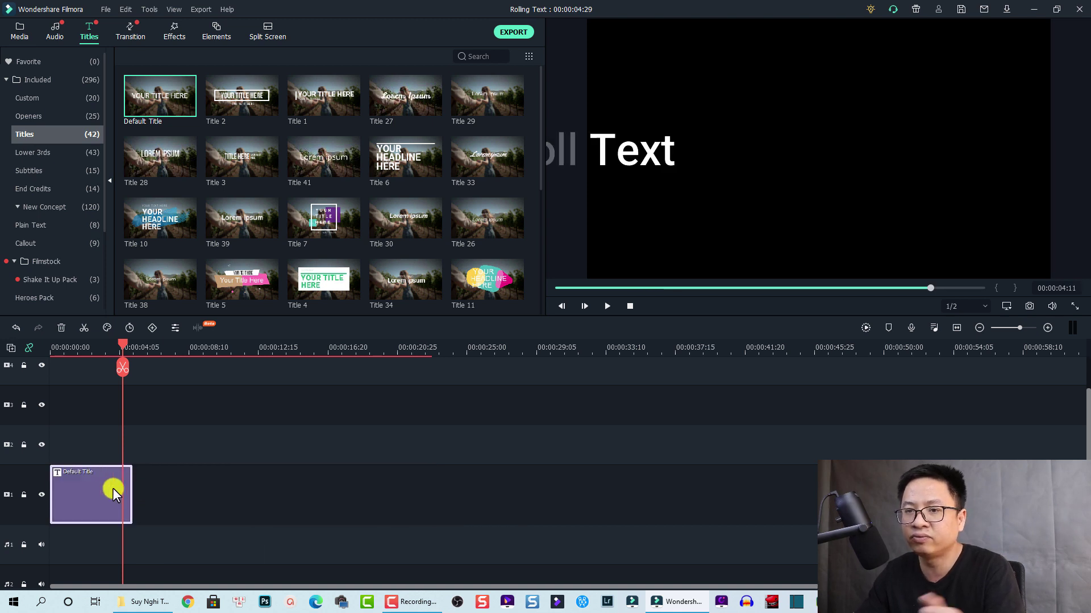
Try Right Roll and Down Roll on the title, then settle on Up Roll.
double_click(104, 489)
left_click(67, 53)
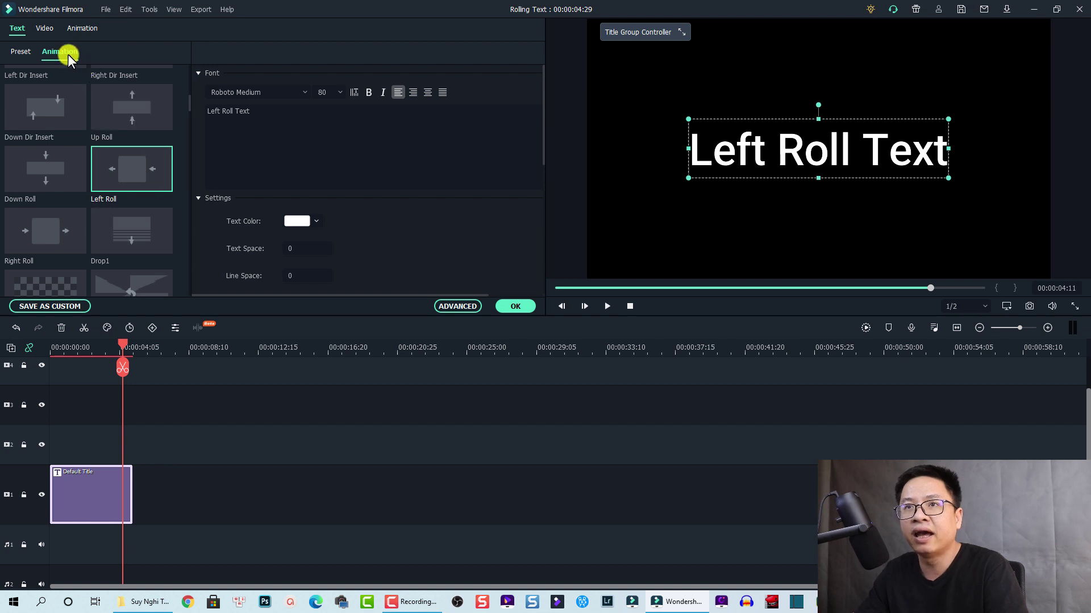
double_click(53, 241)
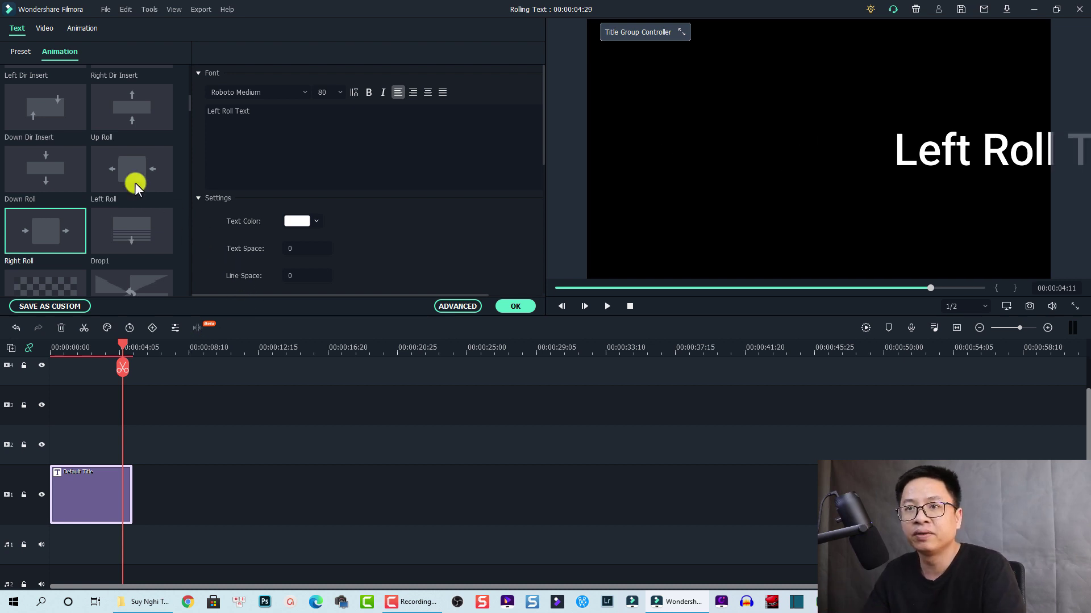
double_click(28, 174)
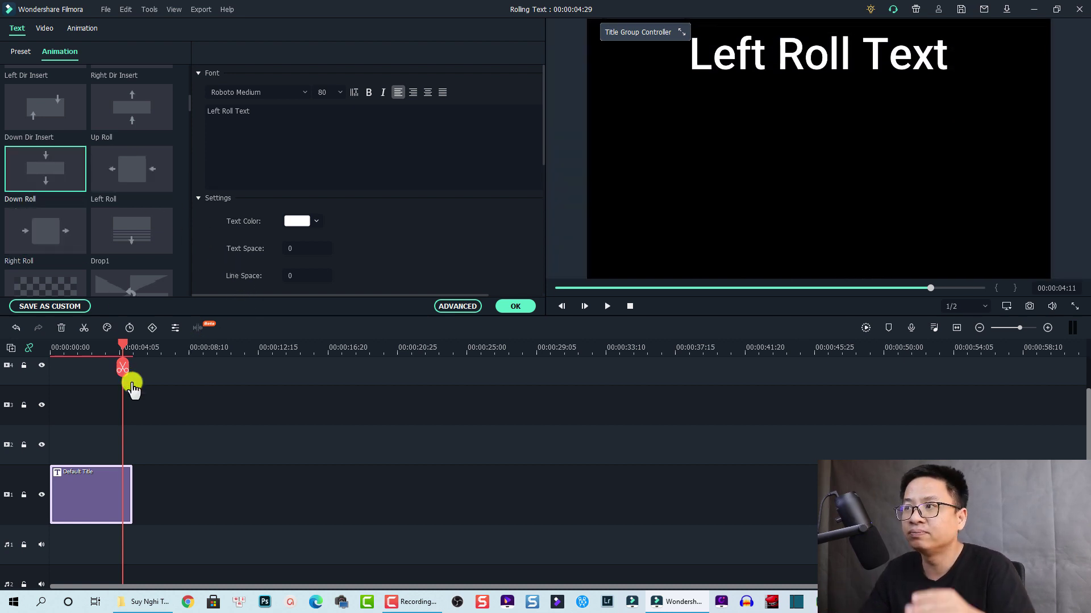
double_click(141, 108)
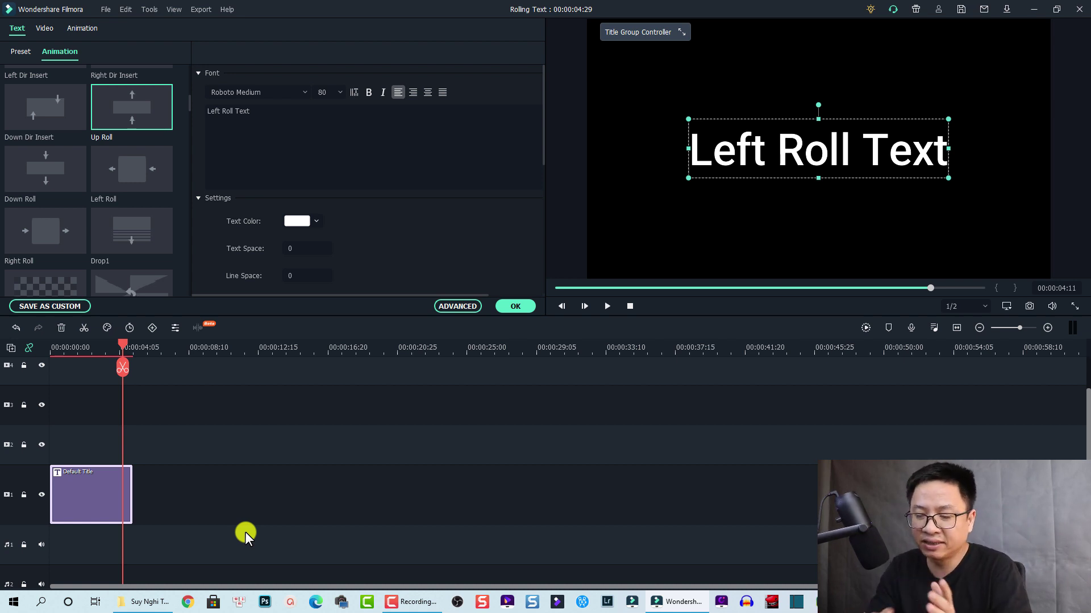
Drag the title text lower in the preview frame.
left_click(206, 481)
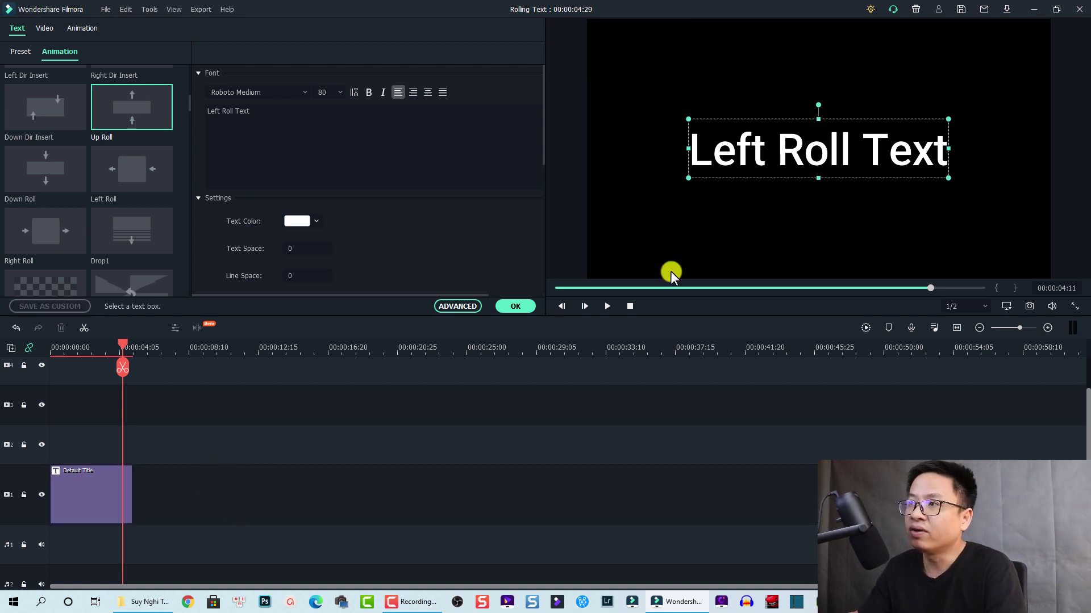
left_click(777, 150)
left_click_drag(778, 212, 779, 238)
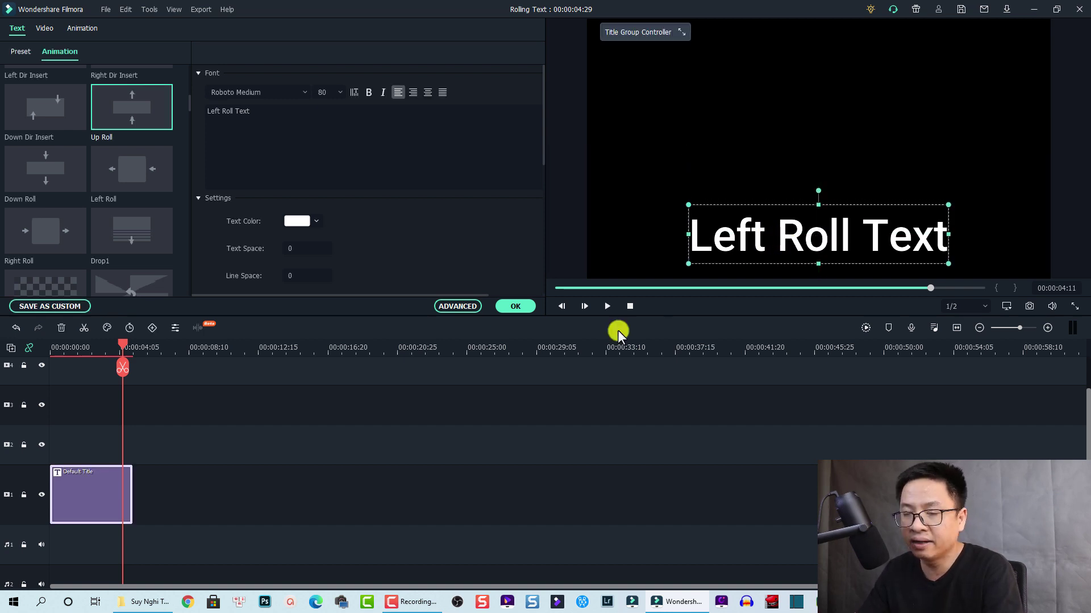
Move the playhead to 0 and stretch the title clip to about 00:00:09:20, then reselect it.
left_click(57, 348)
left_click_drag(57, 348, 51, 348)
left_click_drag(131, 490, 210, 493)
left_click(288, 486)
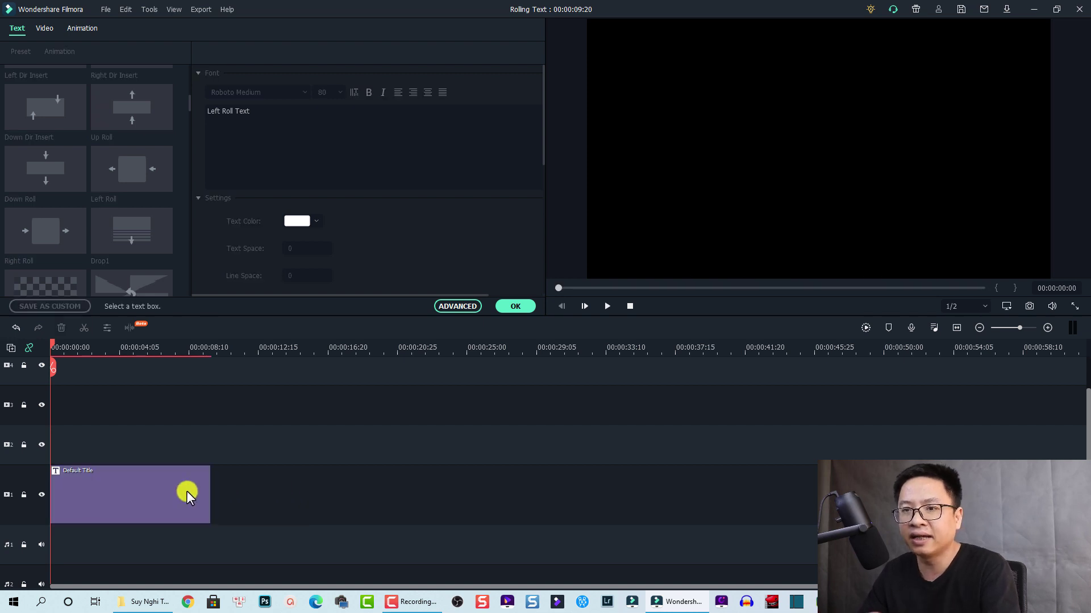
left_click(117, 493)
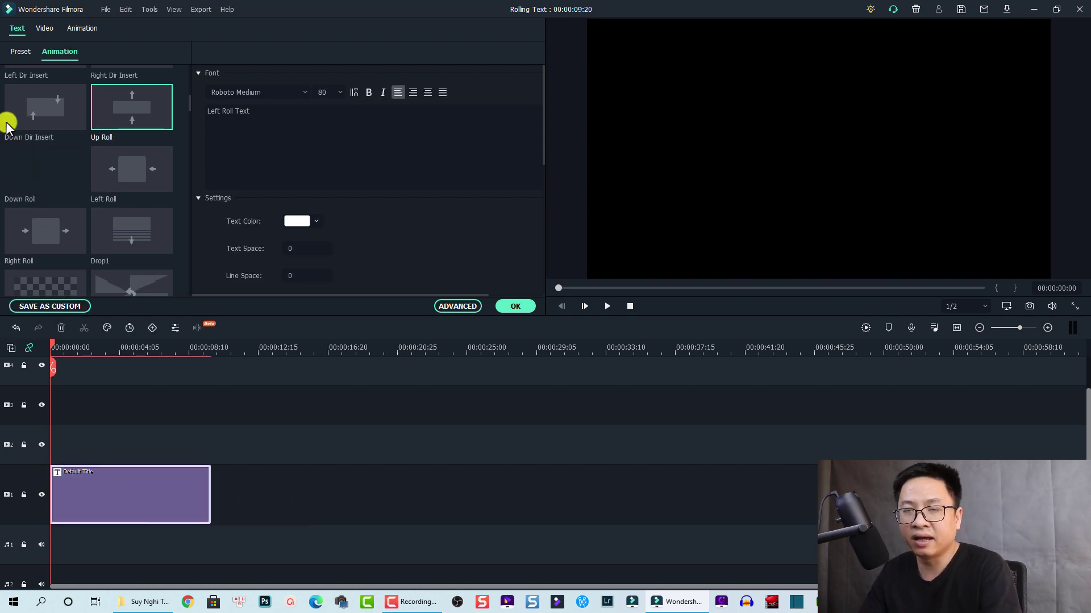
scroll(46, 142, "up", 5)
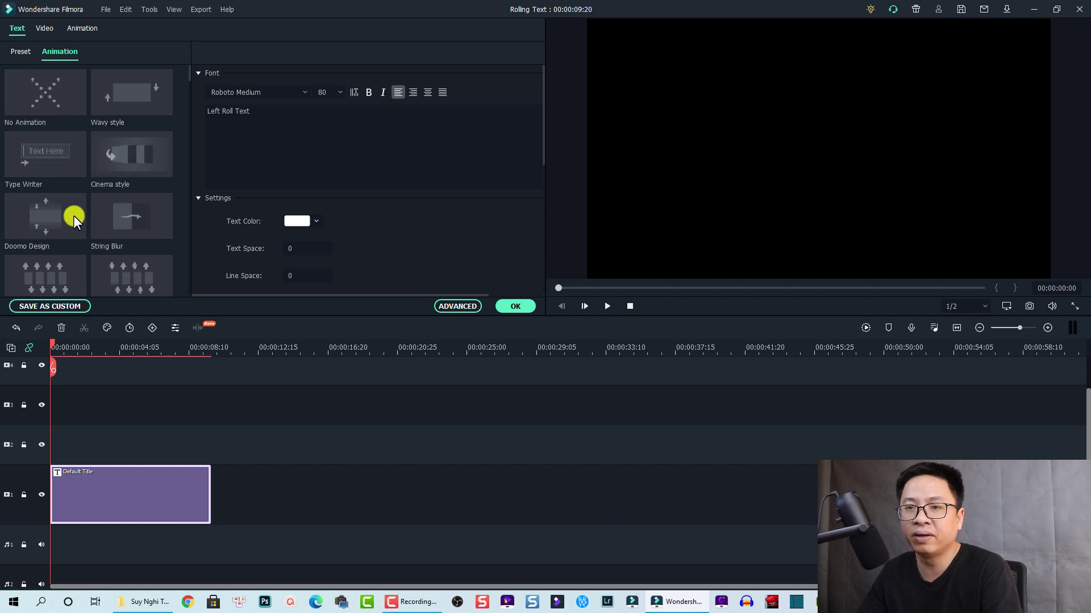
Choose No Animation to remove the preset from the title.
left_click(44, 104)
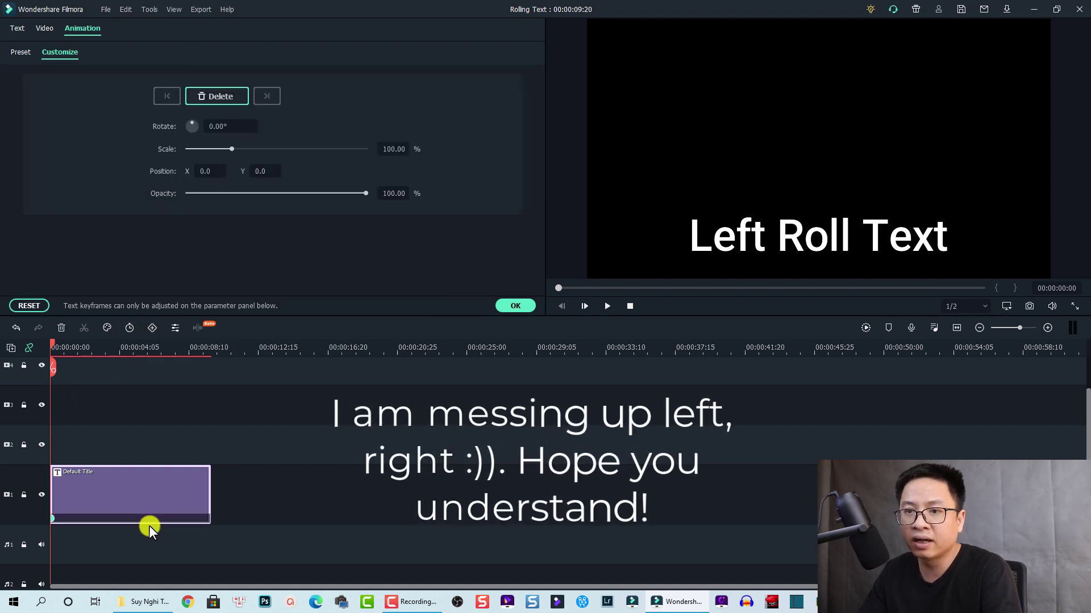
At 00:00, drag the title off the frame's right edge, then move the playhead to 00:00:01:26.
left_click(742, 240)
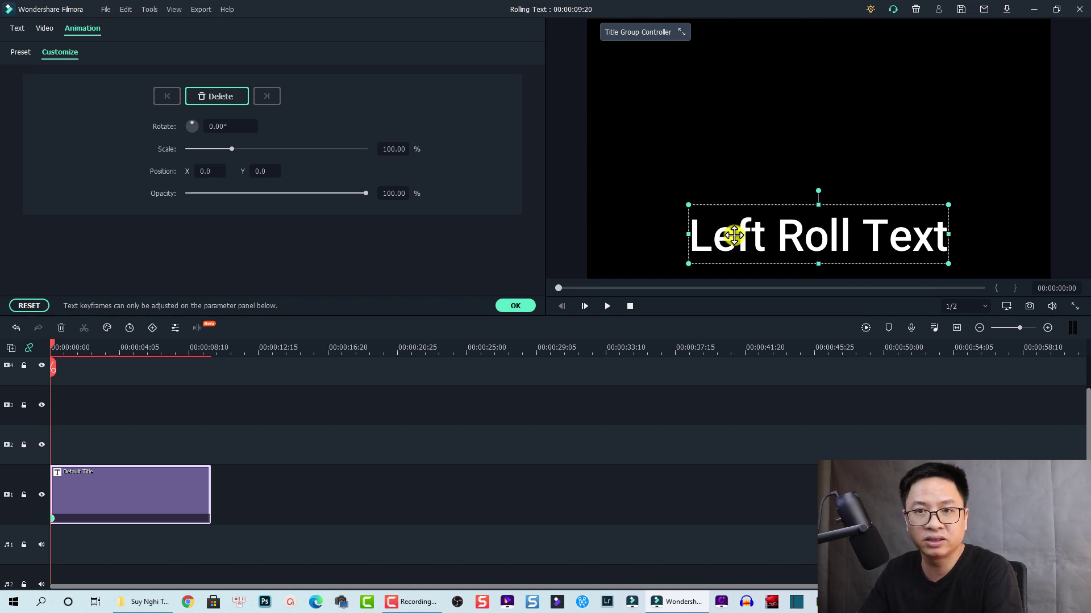
left_click_drag(734, 236, 1085, 228)
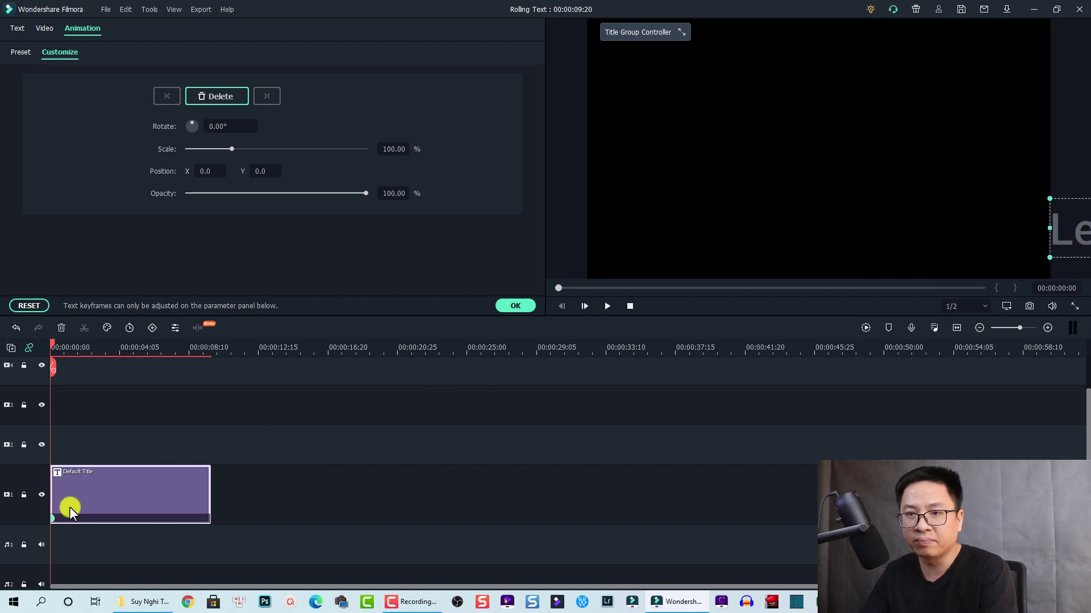
left_click_drag(52, 344, 81, 355)
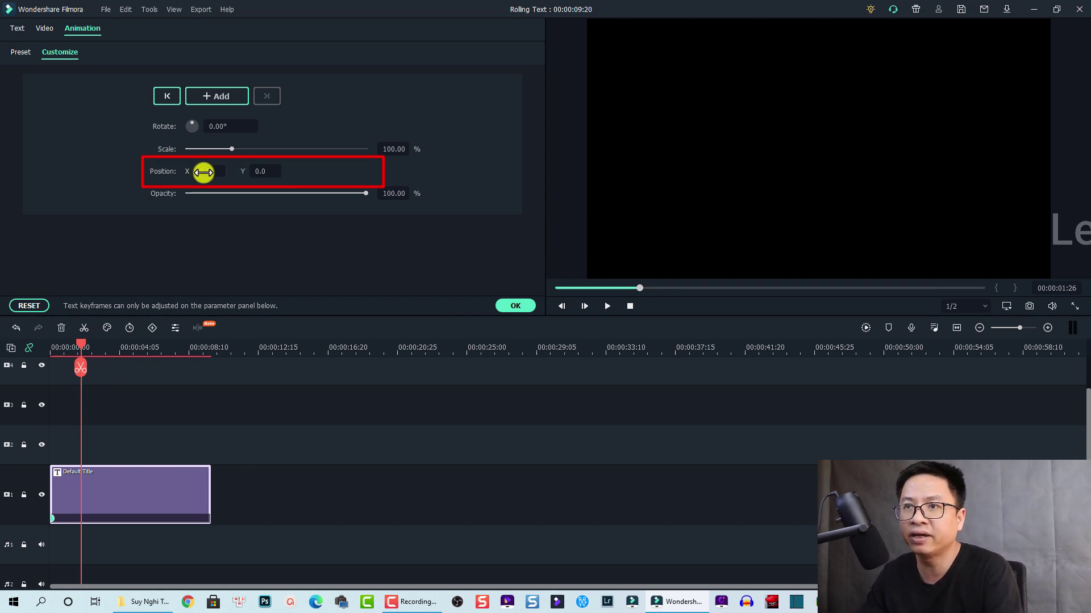
Keyframe Position X at -630.0 at 00:00:01:26 to centre the title, then return to the start.
left_click_drag(203, 172, 183, 172)
mouse_move(522, 291)
left_mouse_down()
mouse_move(517, 302)
mouse_move(545, 295)
mouse_move(524, 295)
left_mouse_up()
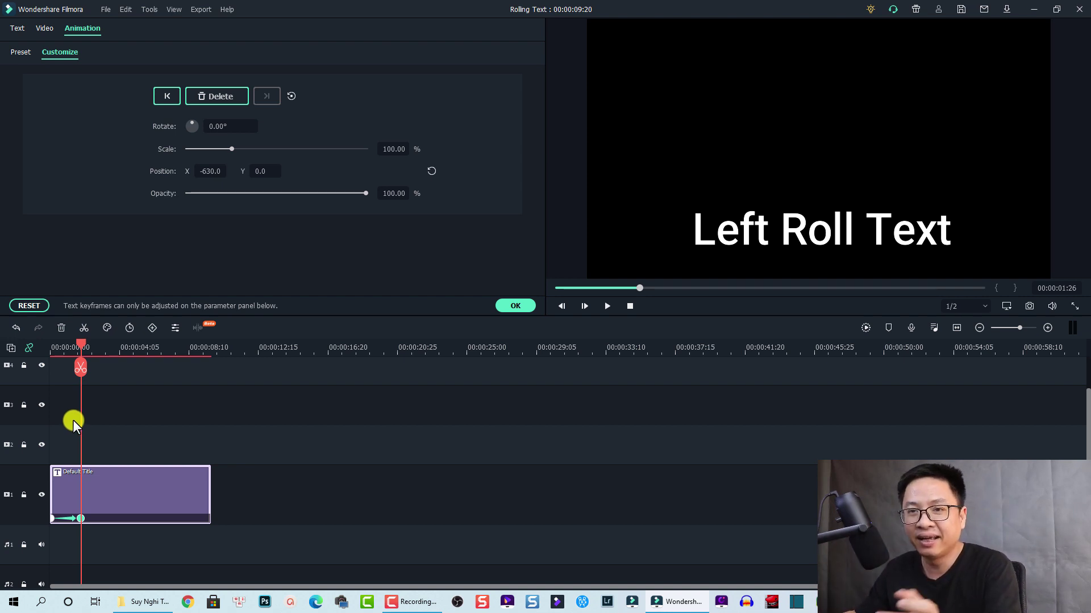
left_click(52, 350)
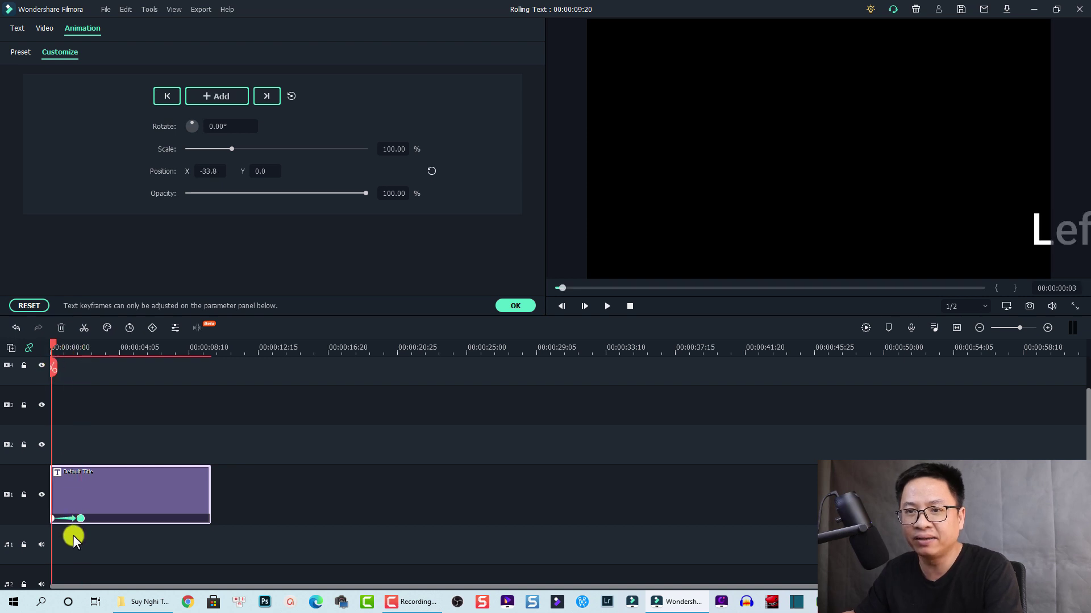
left_click(46, 345)
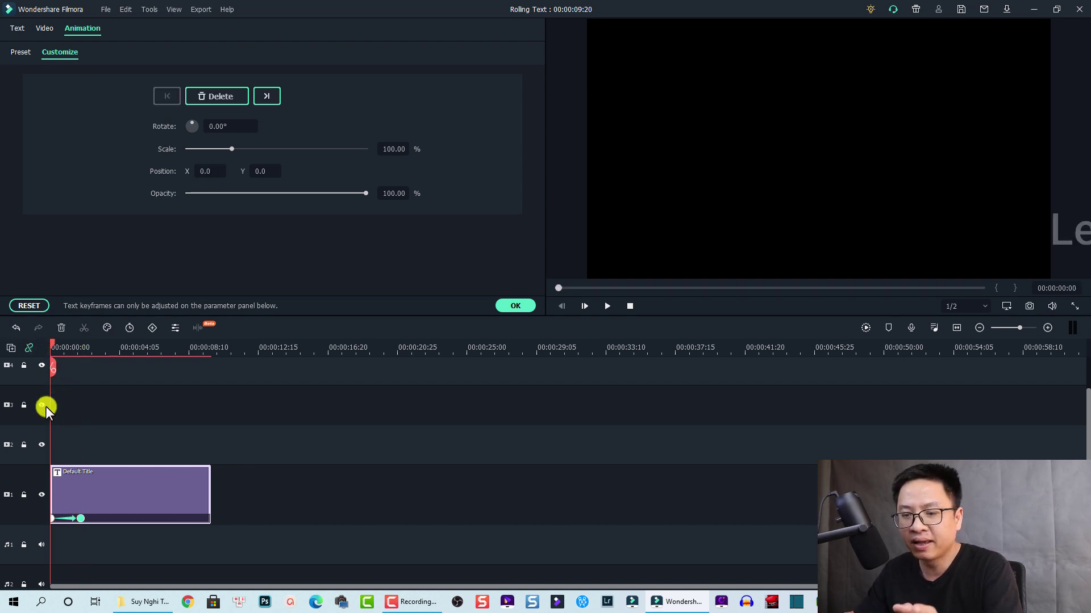
key("space")
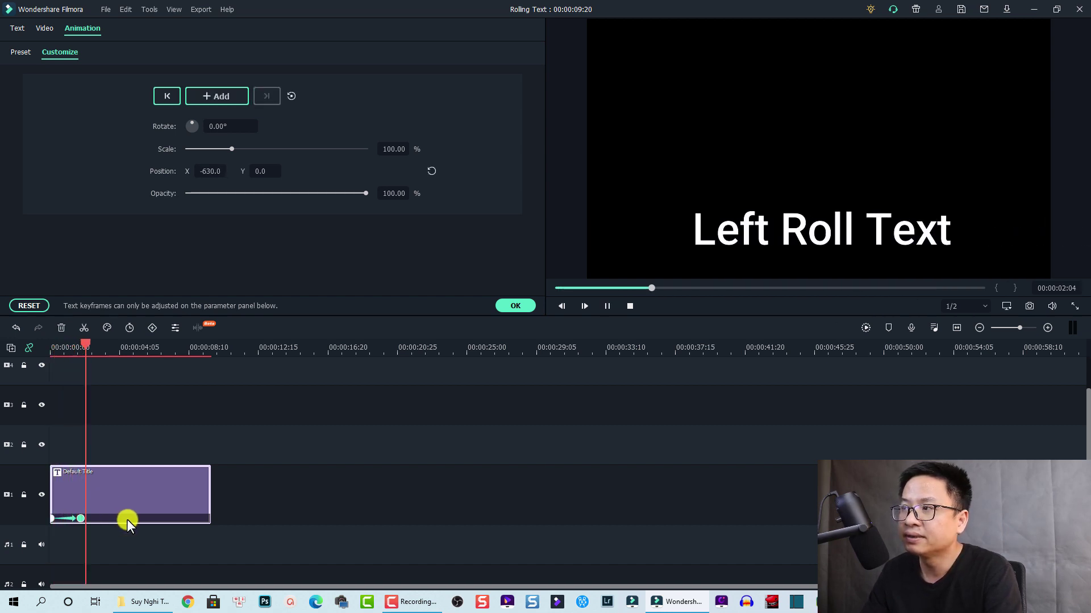
key("space")
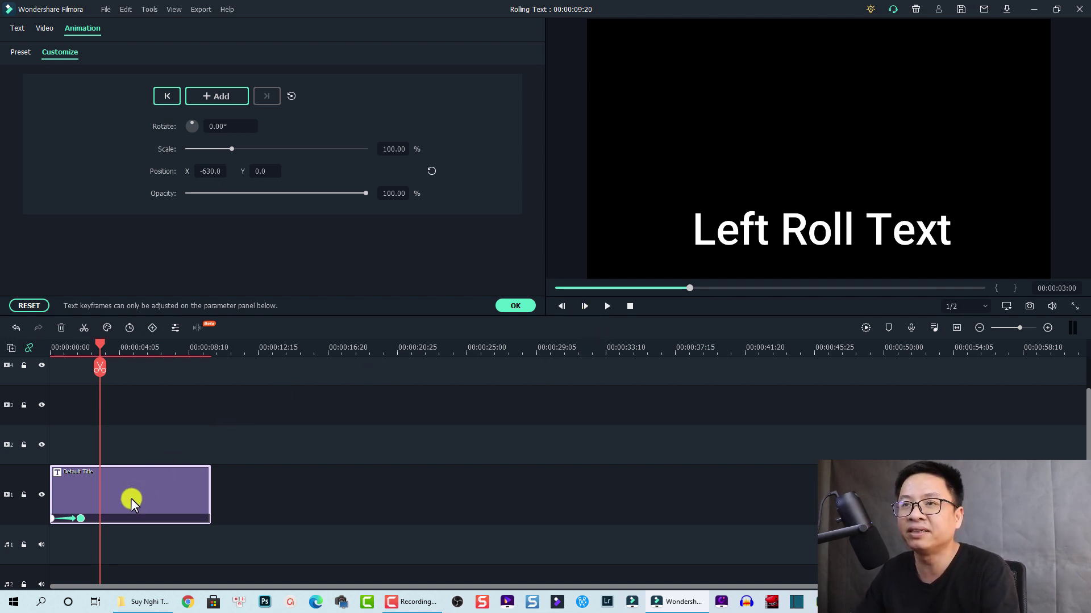
Keyframe the title to hold at 3:00, rotate to -10.31° at 4:07, and return to 0° at 5:02.
left_click(210, 96)
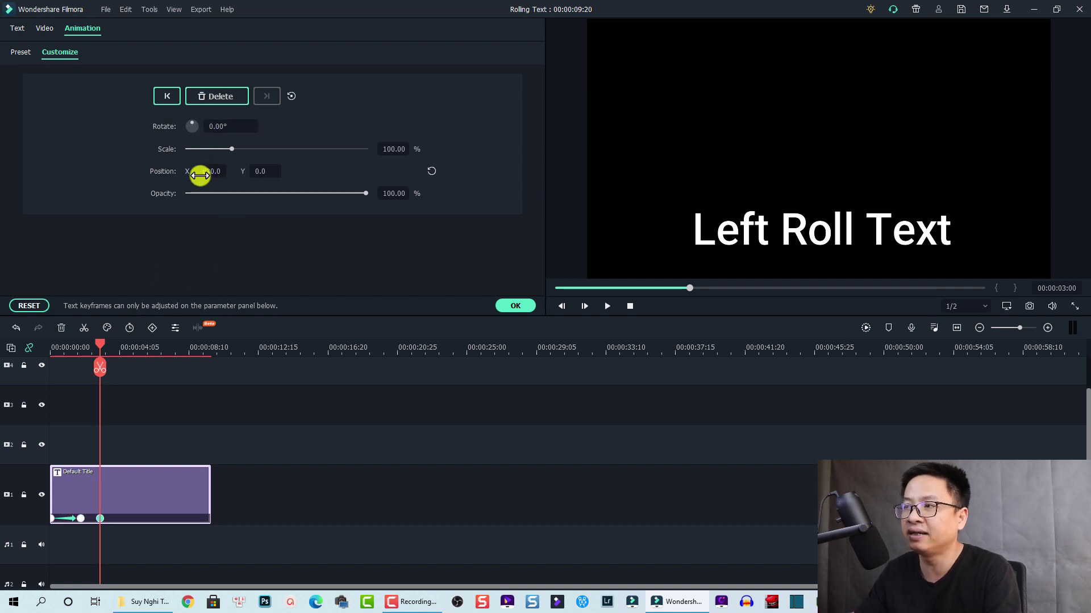
left_click_drag(101, 346, 121, 354)
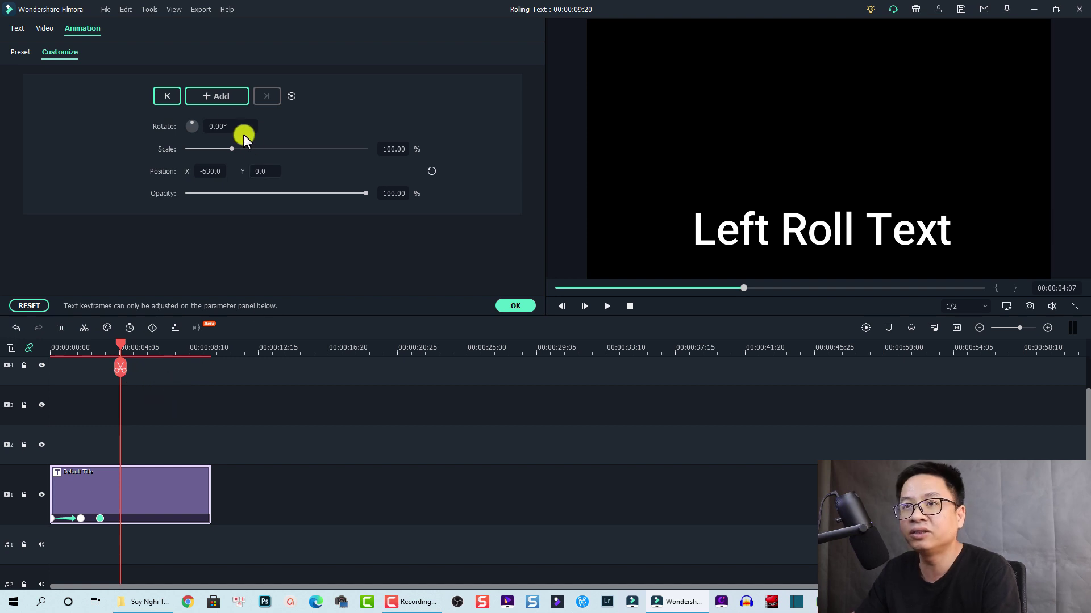
left_click(191, 120)
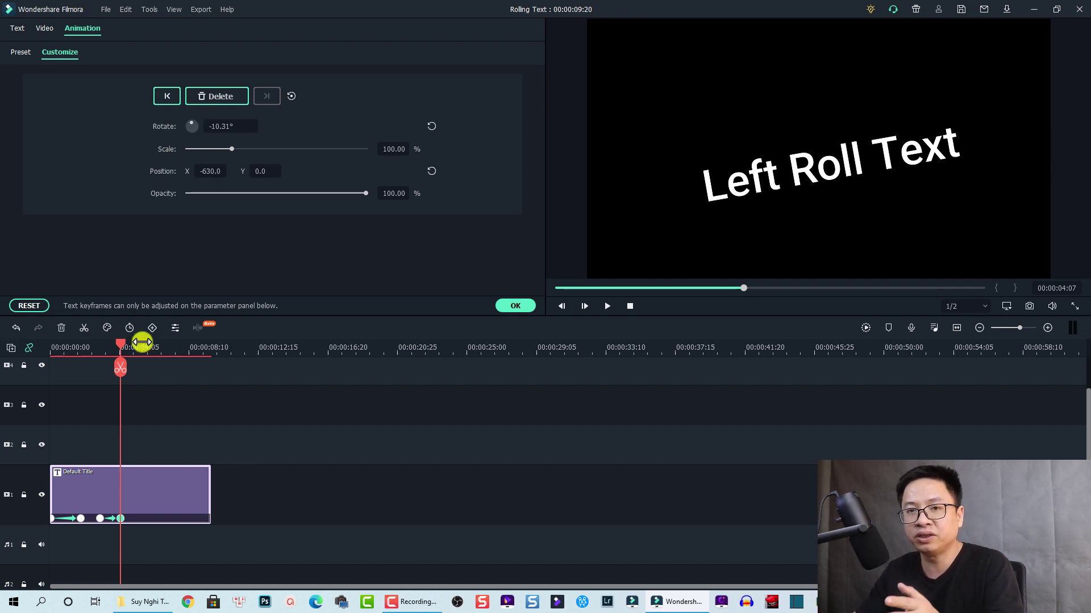
left_click_drag(121, 347, 134, 352)
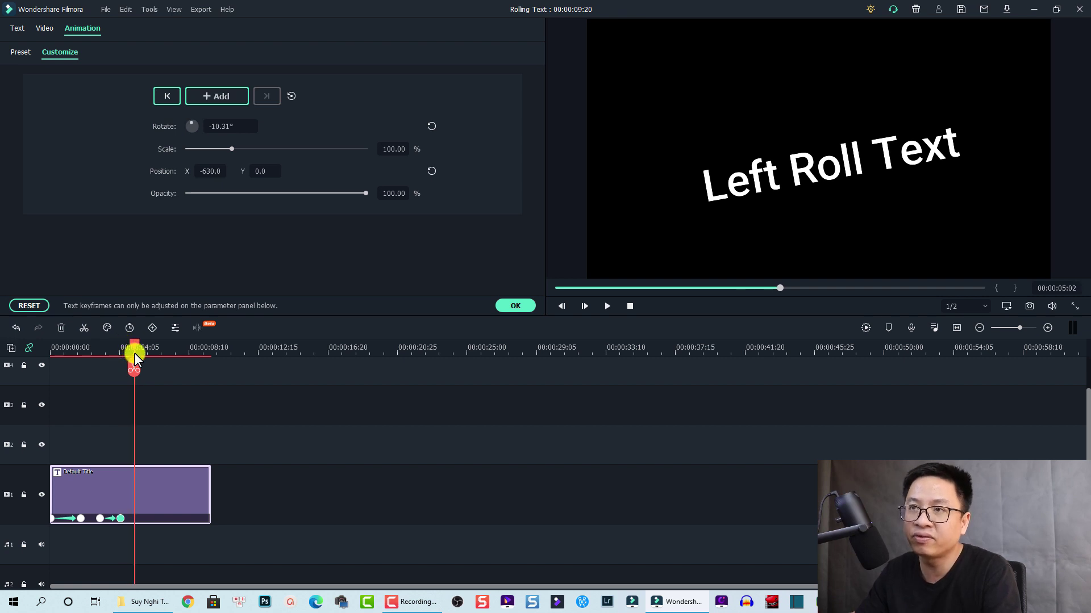
left_click(430, 127)
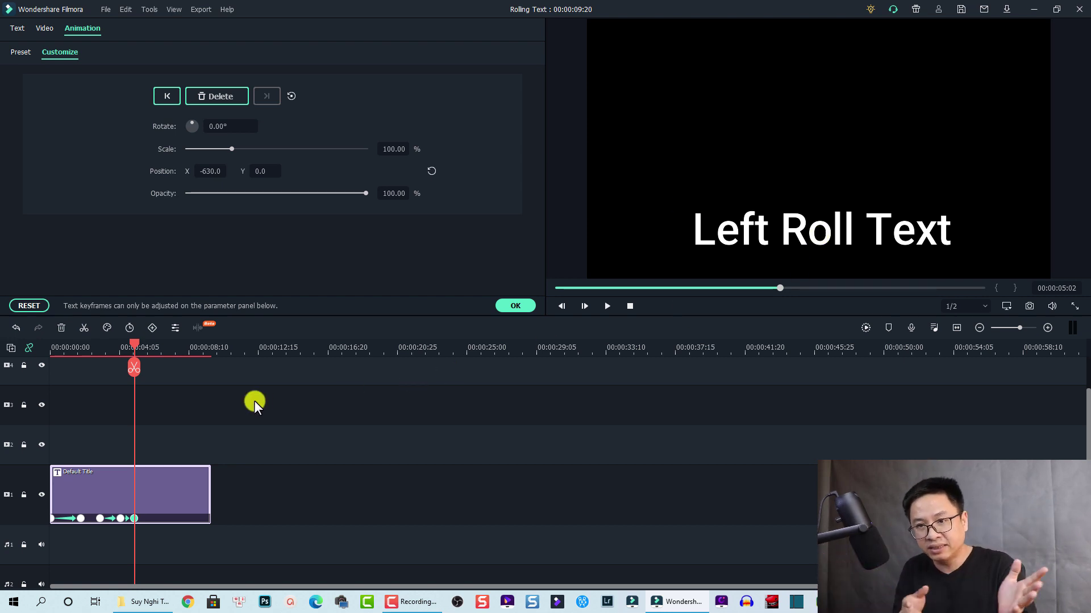
Add a keyframe at 00:00:08:18 with Position X -1277.0, then return to the clip start.
left_click_drag(134, 340, 193, 356)
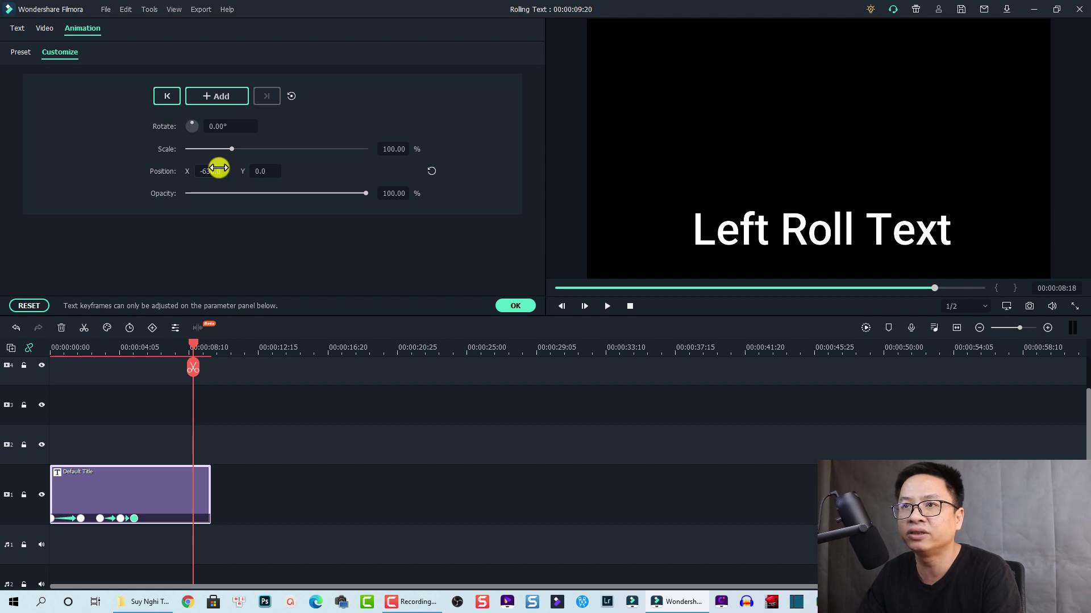
left_click_drag(218, 168, 516, 293)
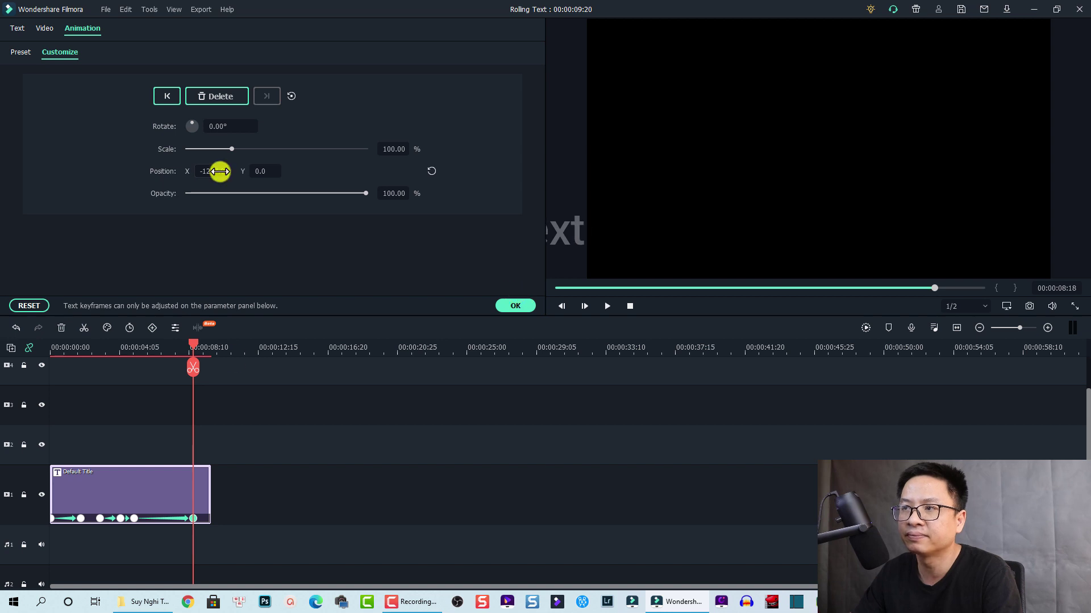
left_click(100, 347)
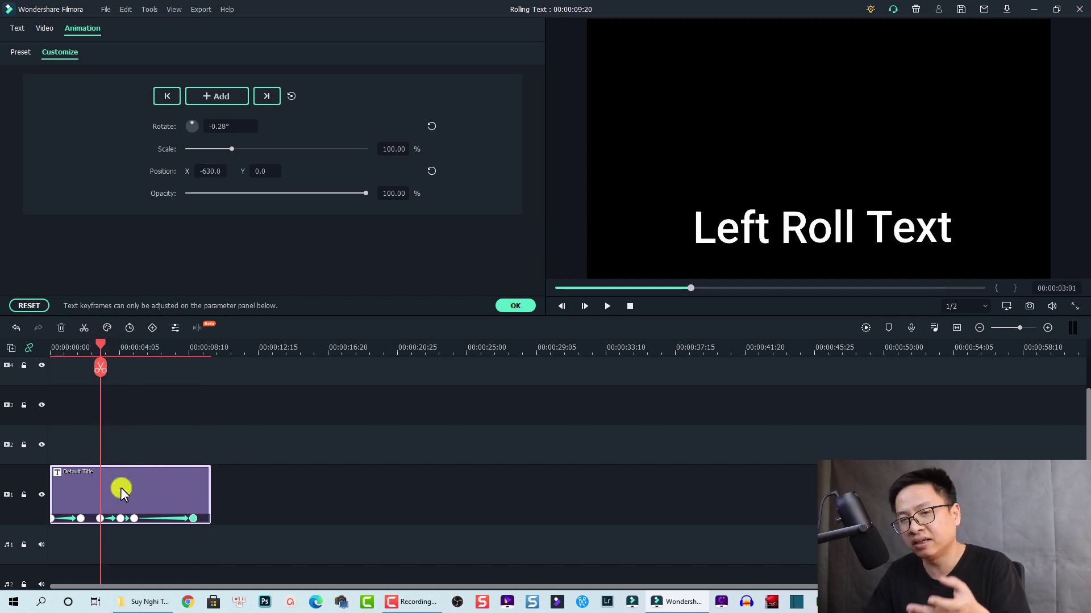
left_click(54, 347)
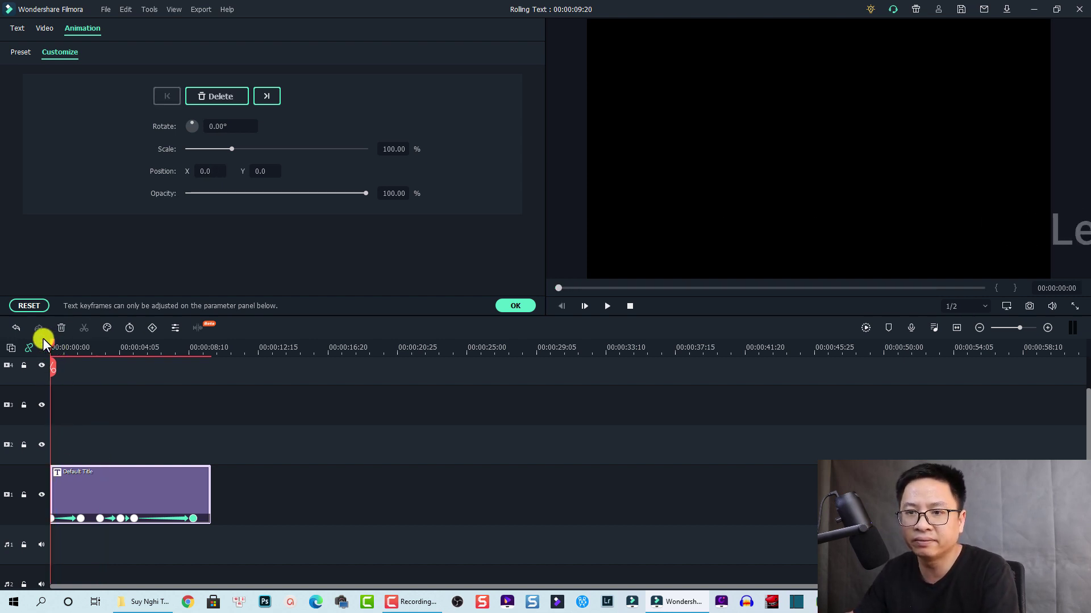
key("space")
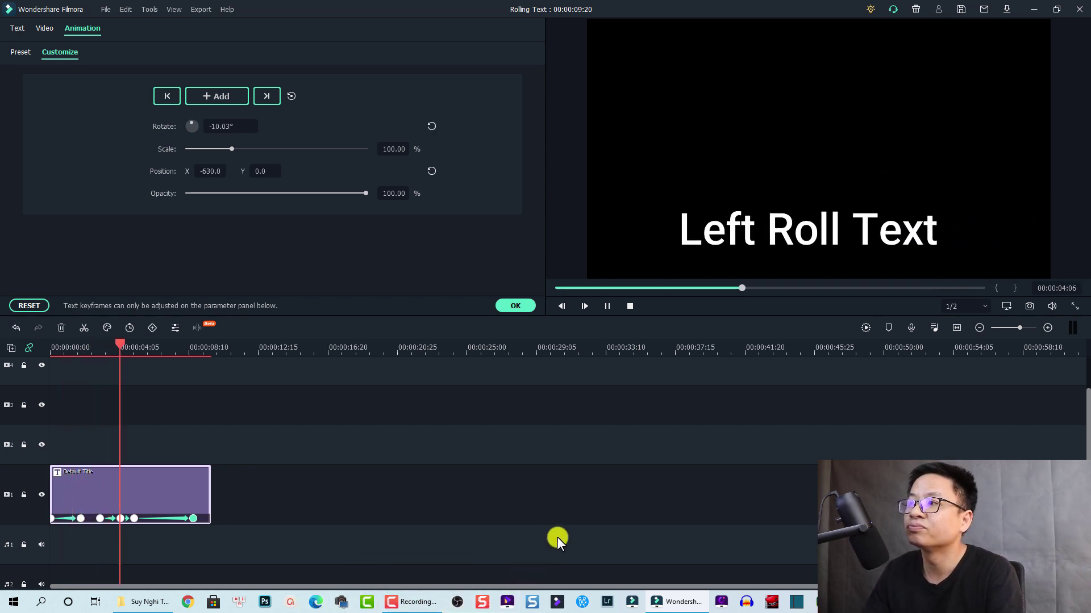
key("space")
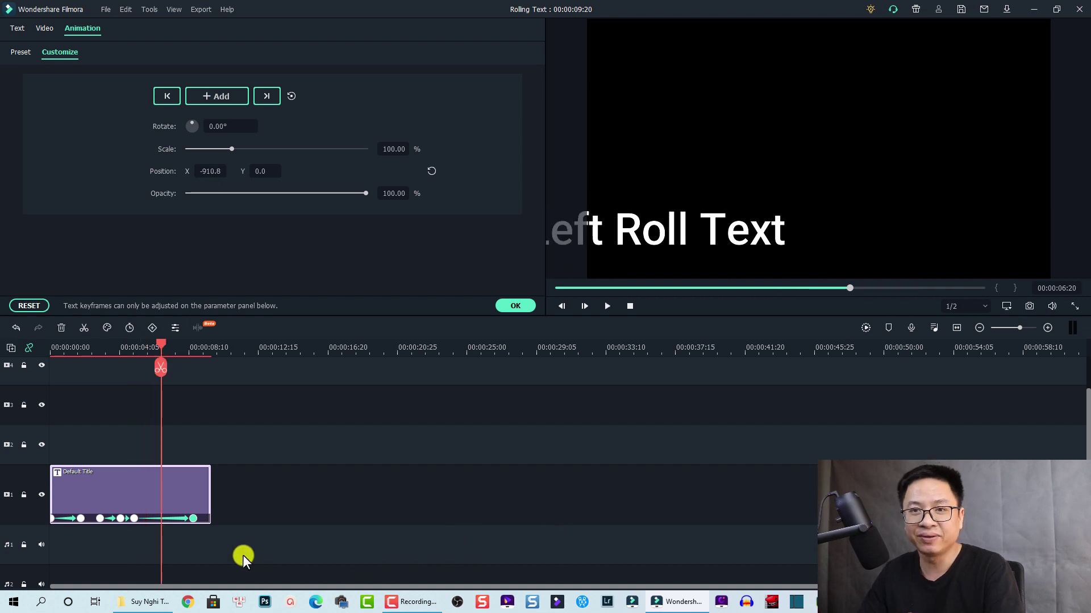
Nudge the 4:07 tilt keyframe slightly earlier and preview the animation from near the start.
left_click(120, 519)
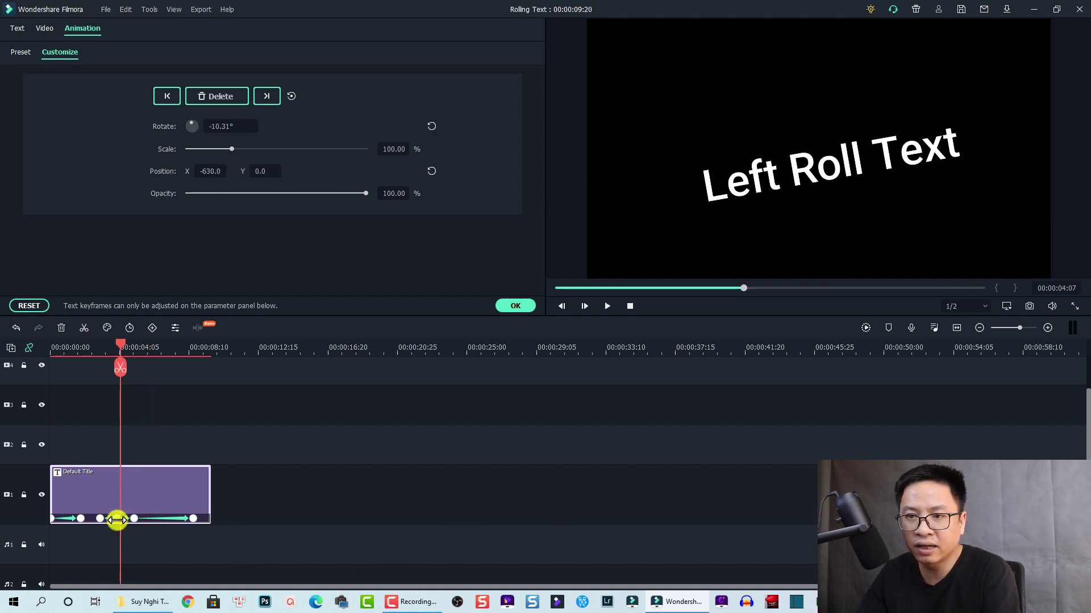
left_click_drag(117, 519, 114, 519)
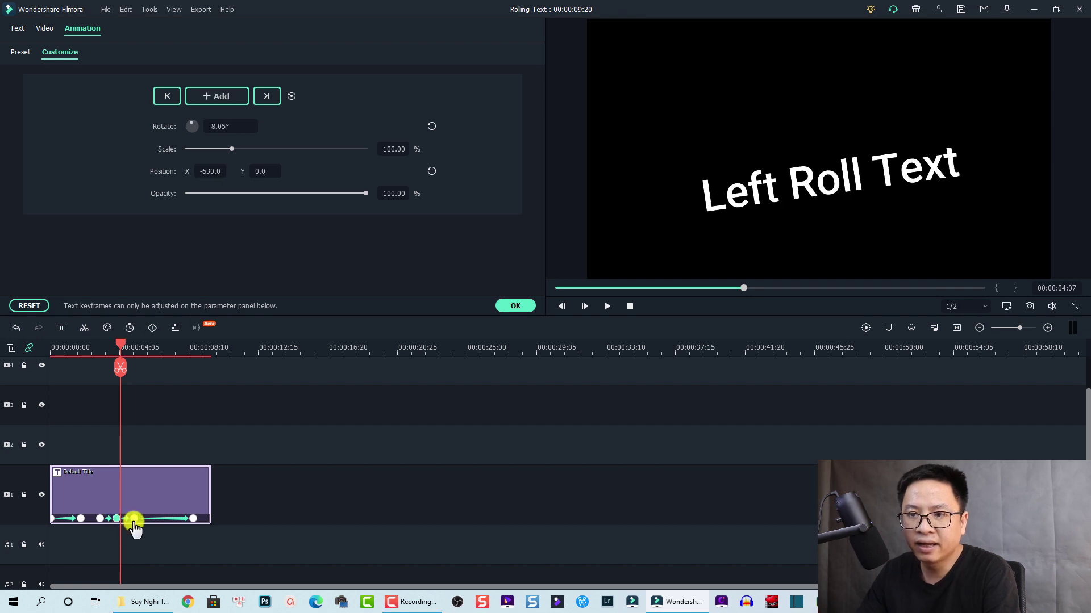
left_click(133, 519)
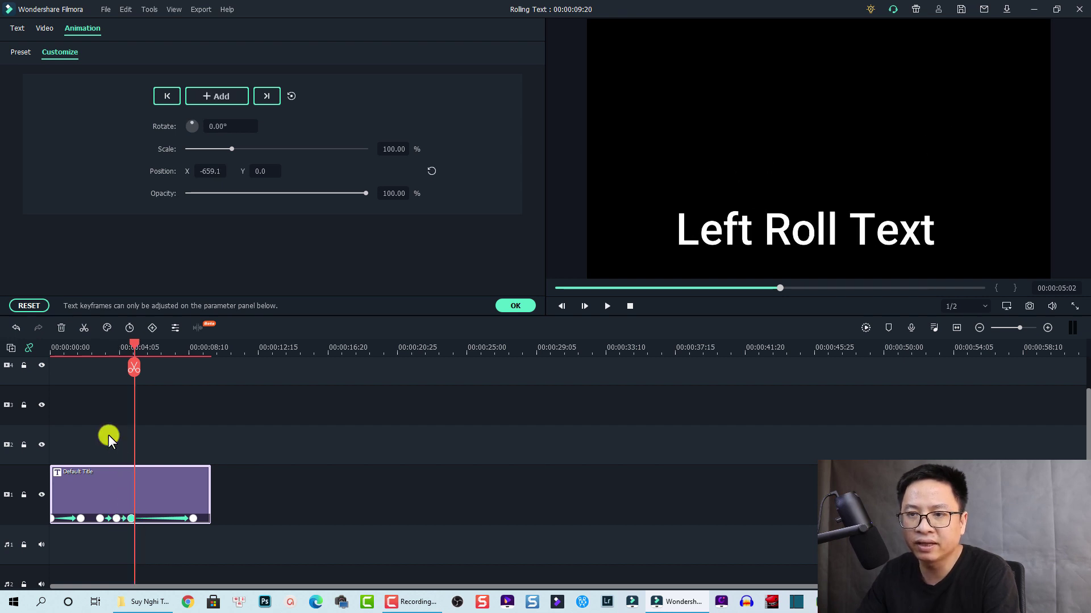
left_click(73, 356)
key("space")
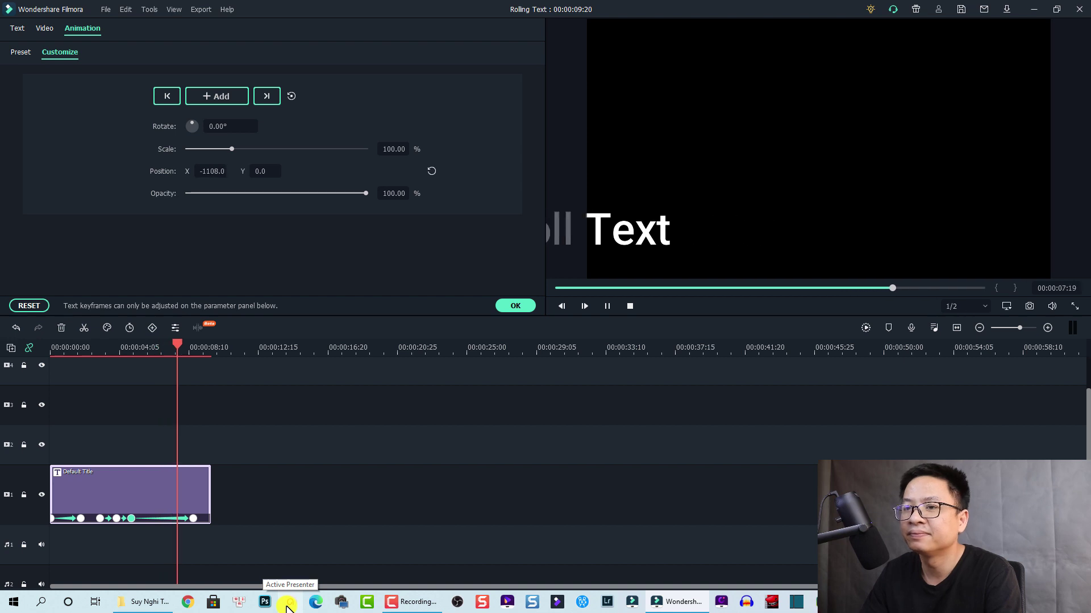
key("space")
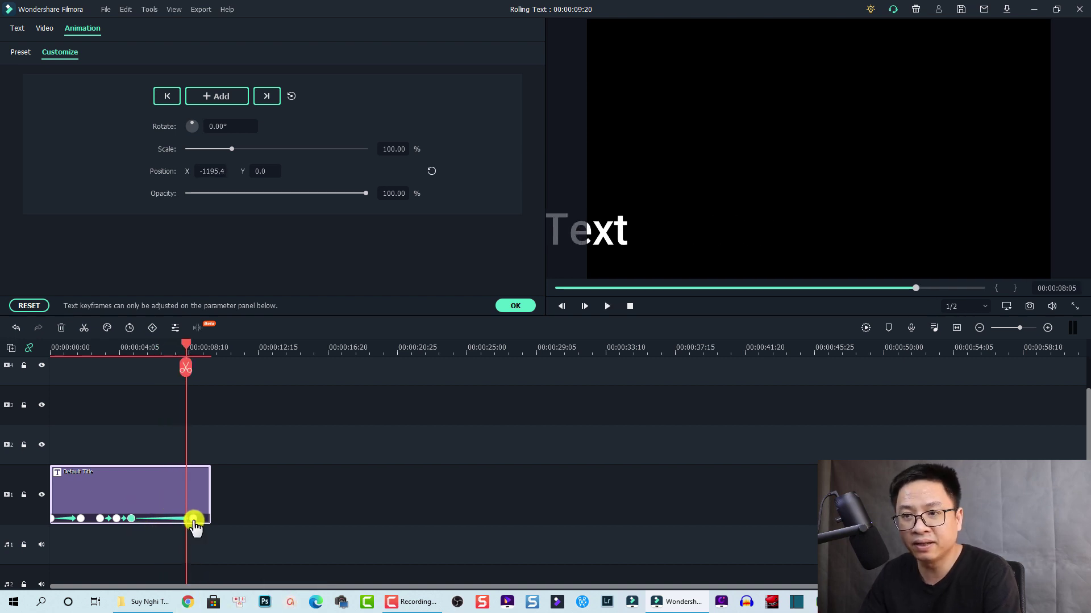
Move the final roll-out keyframe earlier and replay the animation from around 4 seconds.
left_click_drag(193, 519, 162, 464)
left_click(122, 353)
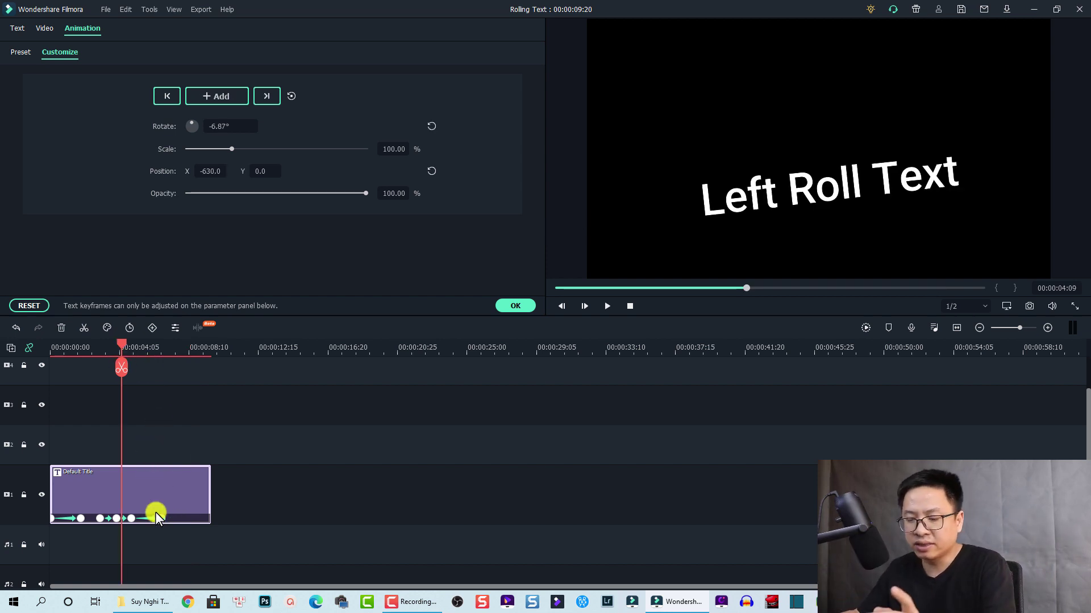
key("space")
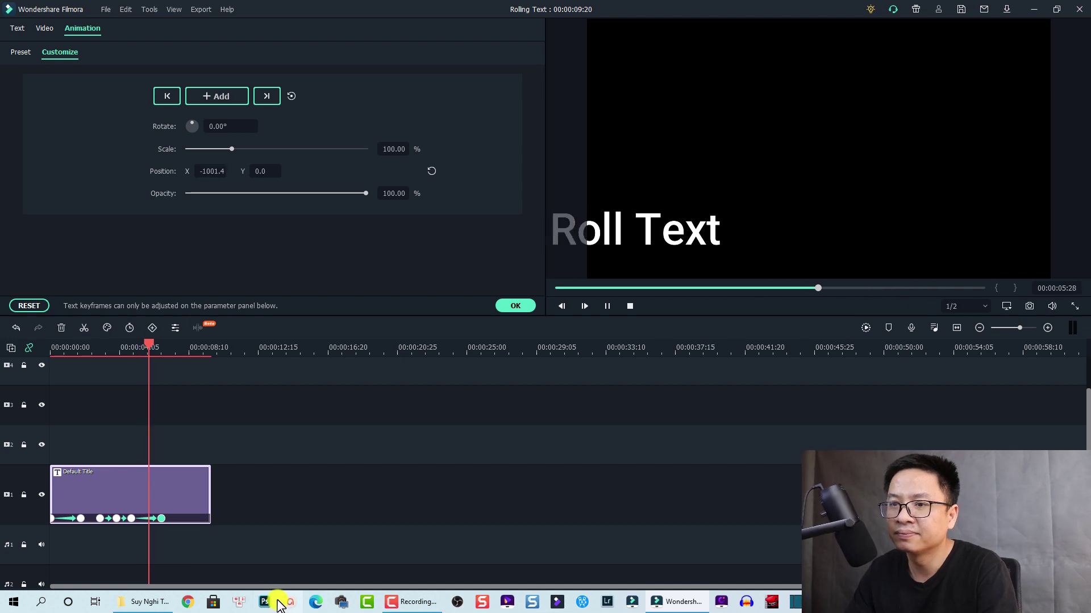
key("space")
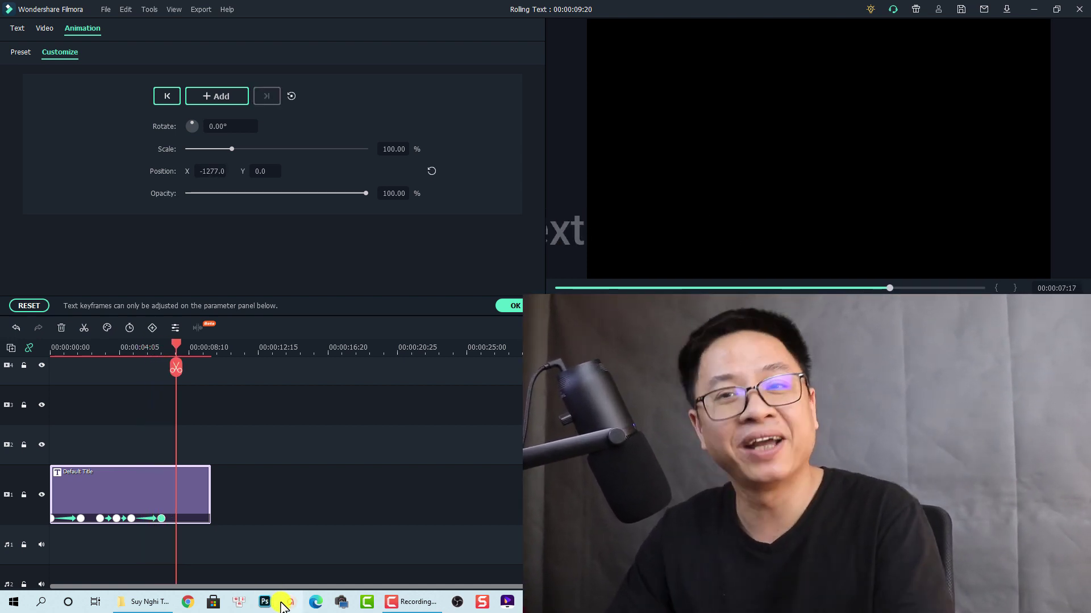